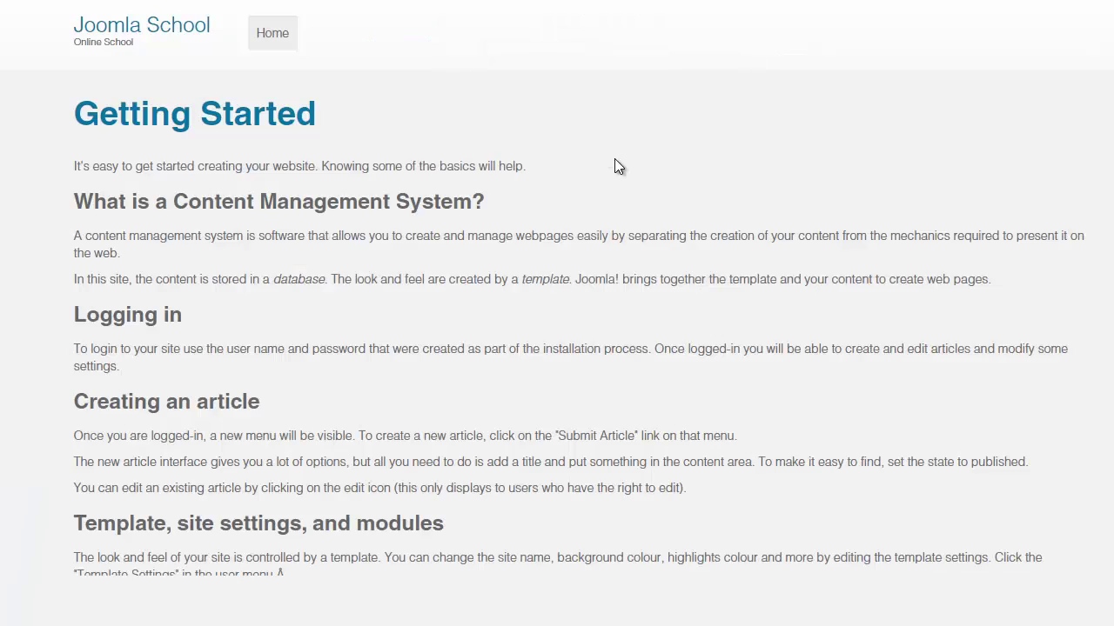
# - Open the Main Menu's Home item for editing and bring up its menu item type chooser
pyautogui.scroll(-5, 1008, 247)
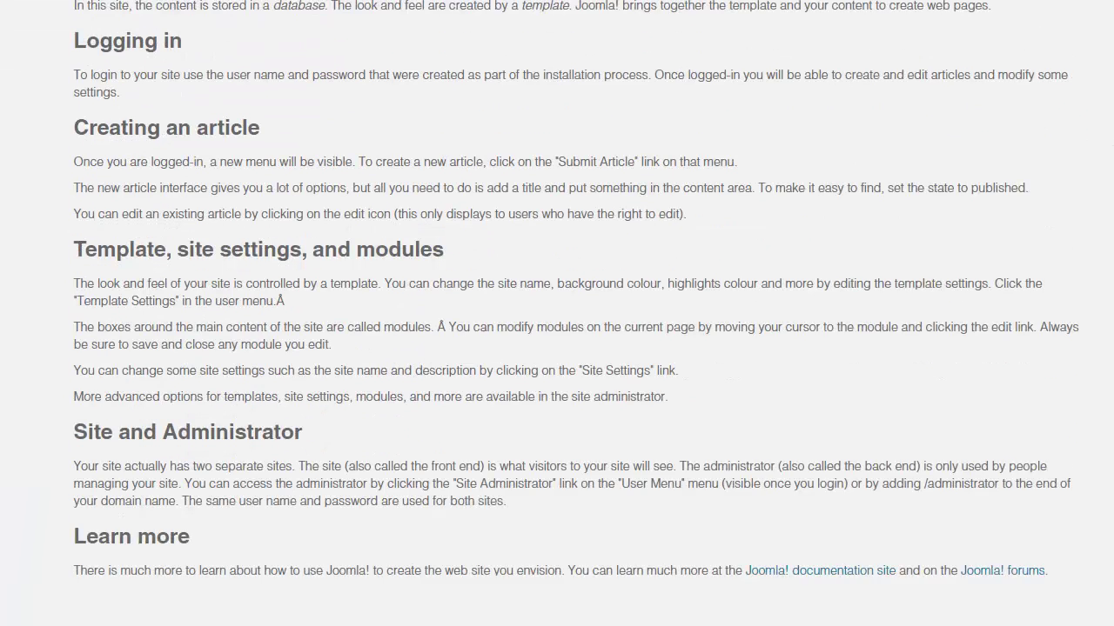
pyautogui.scroll(5, 589, 282)
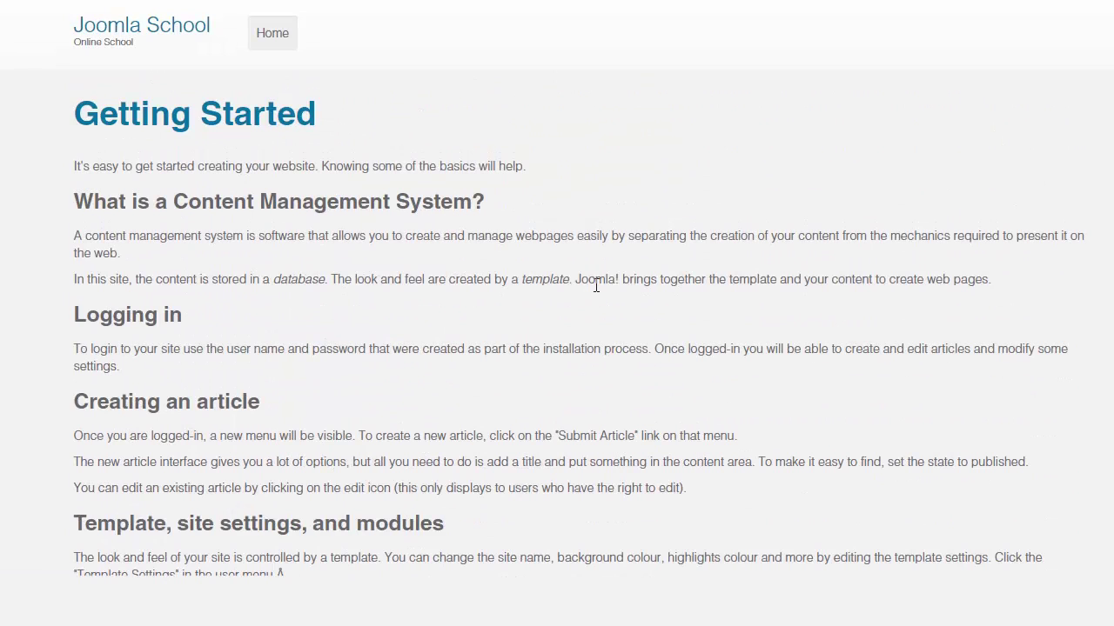
pyautogui.click(276, 43)
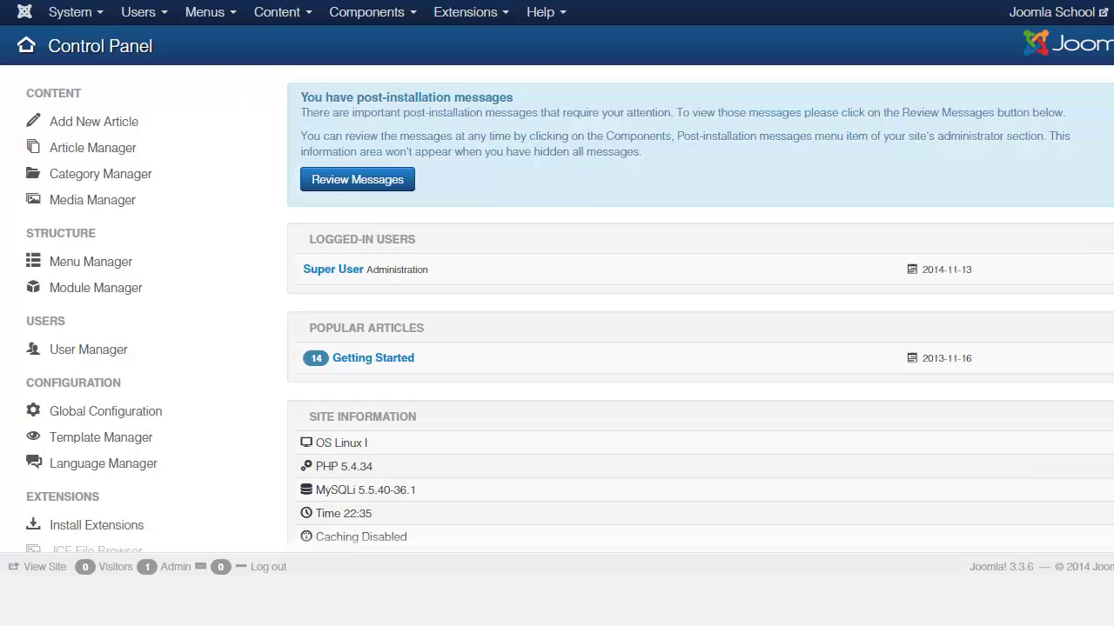
pyautogui.click(205, 12)
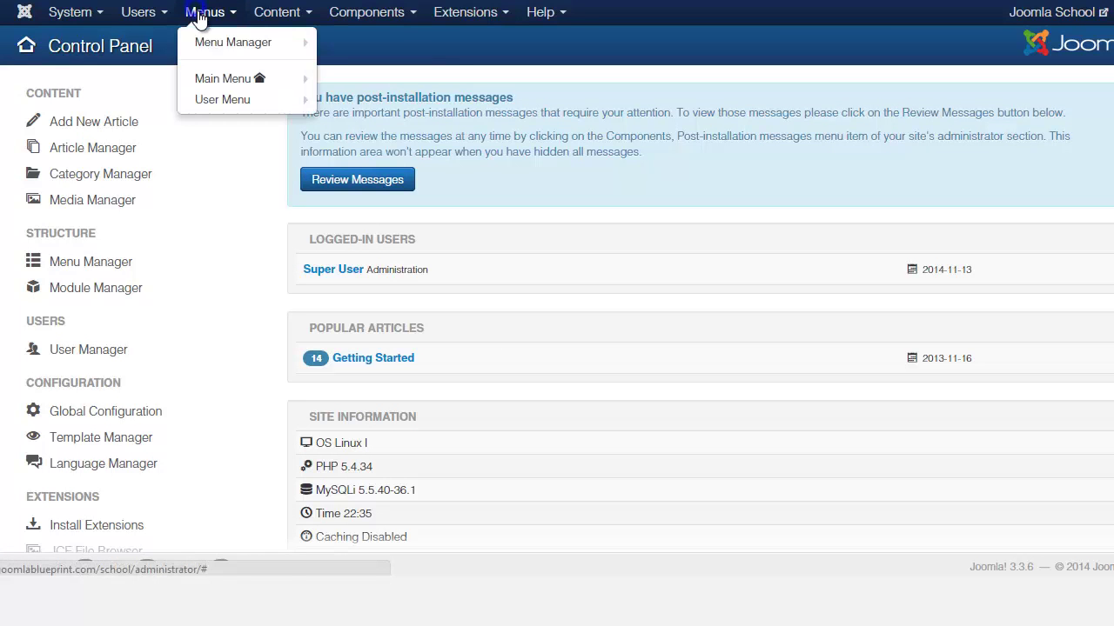
pyautogui.click(209, 78)
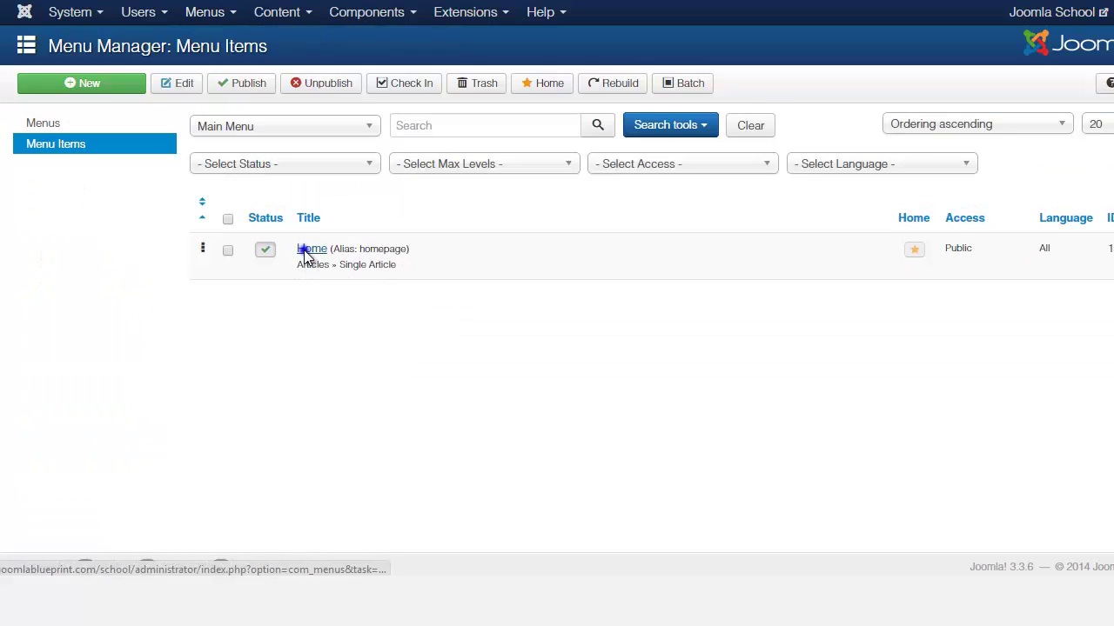
pyautogui.click(306, 249)
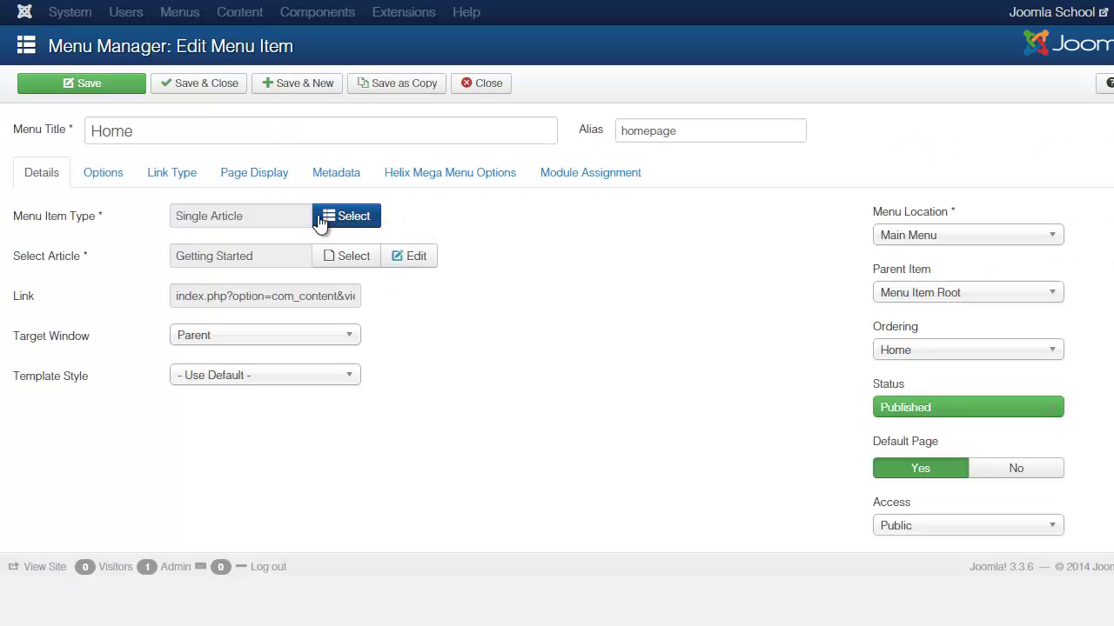
pyautogui.click(331, 217)
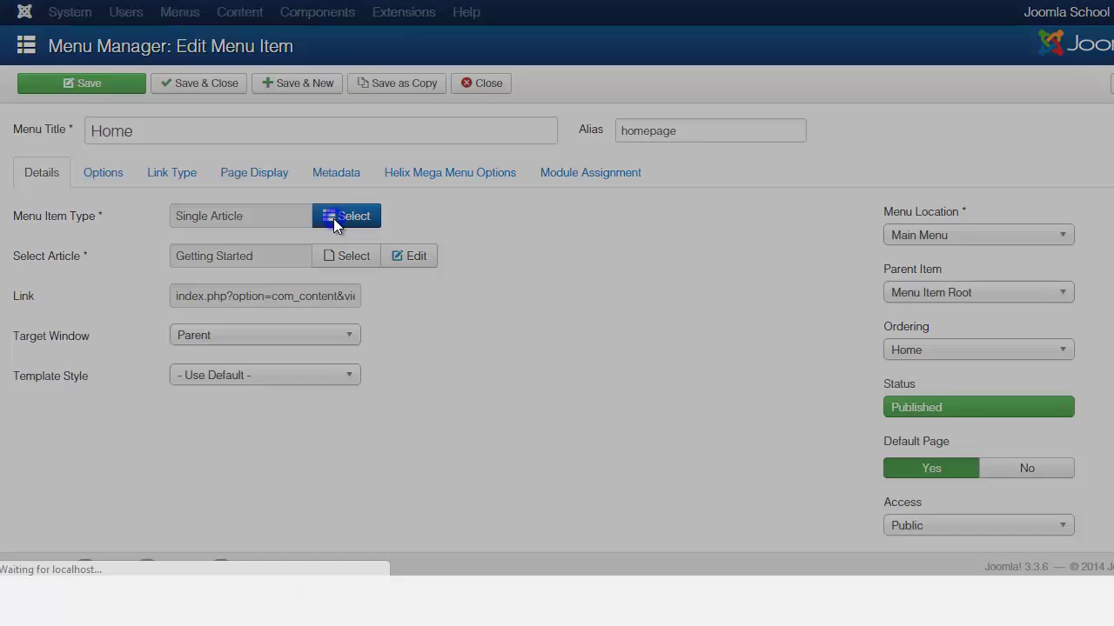
# - Set the Home item's type to Guru Pro's Category List Layout
pyautogui.click(393, 107)
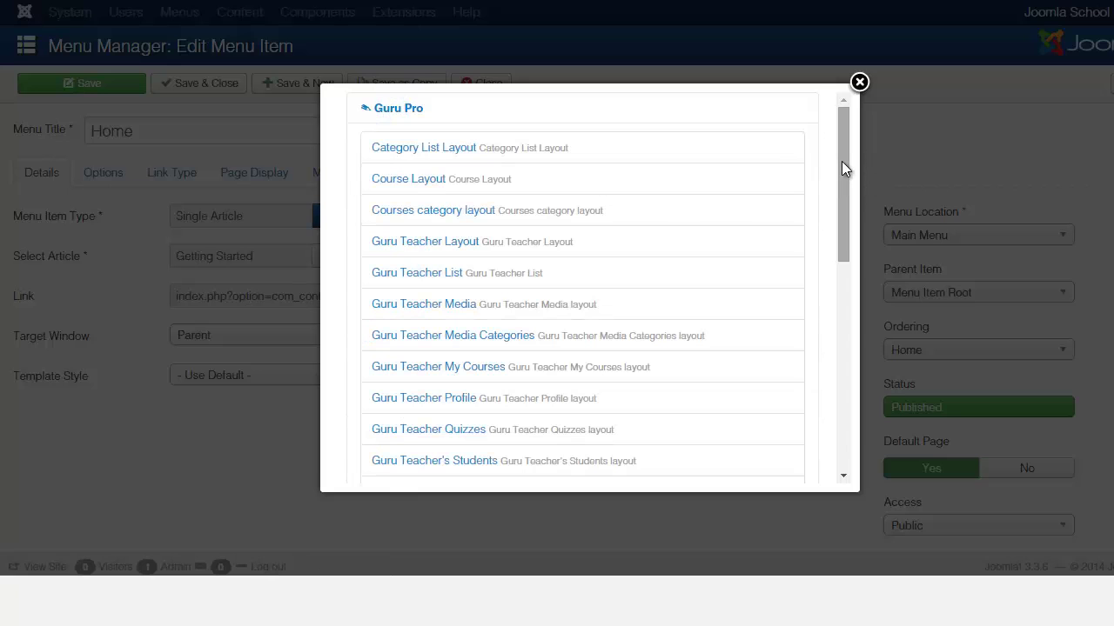
pyautogui.moveTo(841, 161); pyautogui.dragTo(844, 275)
pyautogui.scroll(1, 497, 283)
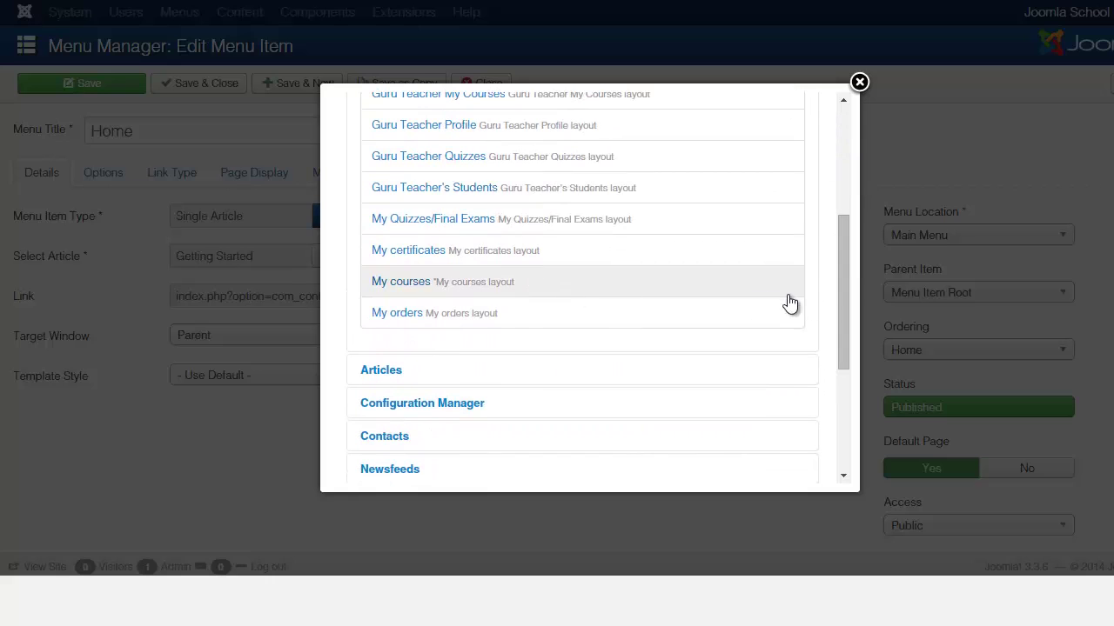
pyautogui.click(840, 311)
pyautogui.moveTo(829, 259); pyautogui.dragTo(823, 189)
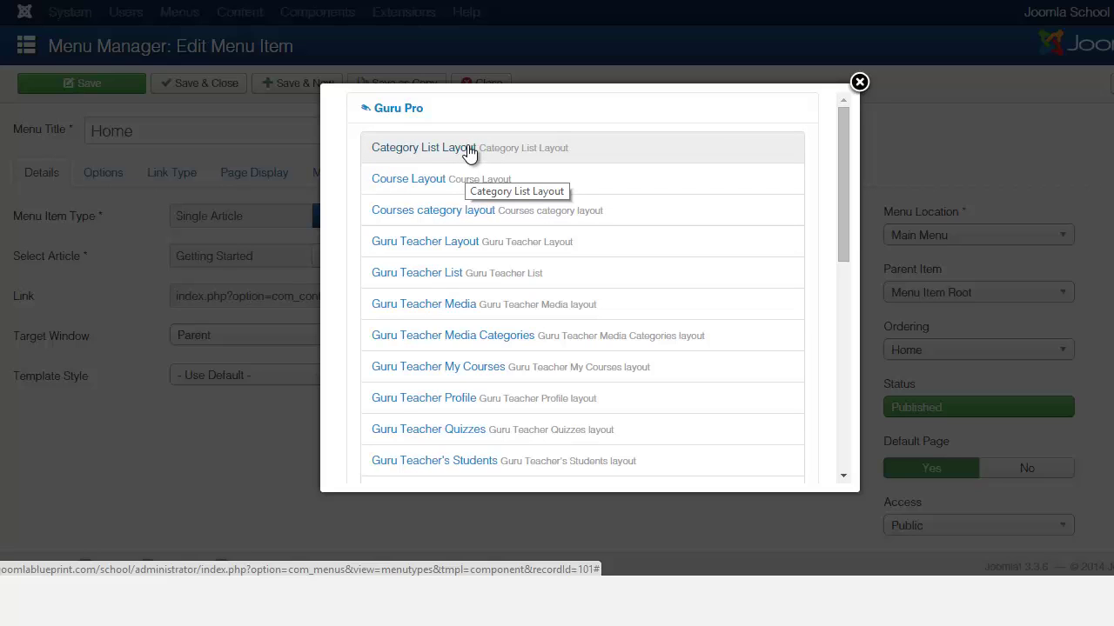
pyautogui.click(416, 151)
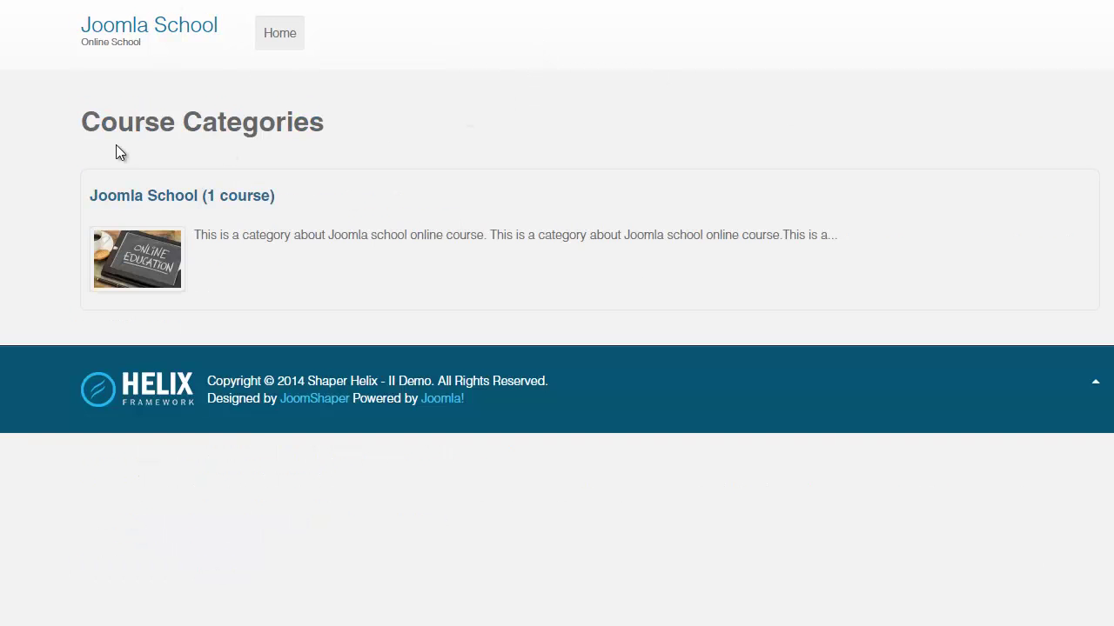
# - Open the Joomla School (1 course) category from the front-end Course Categories page
pyautogui.click(206, 206)
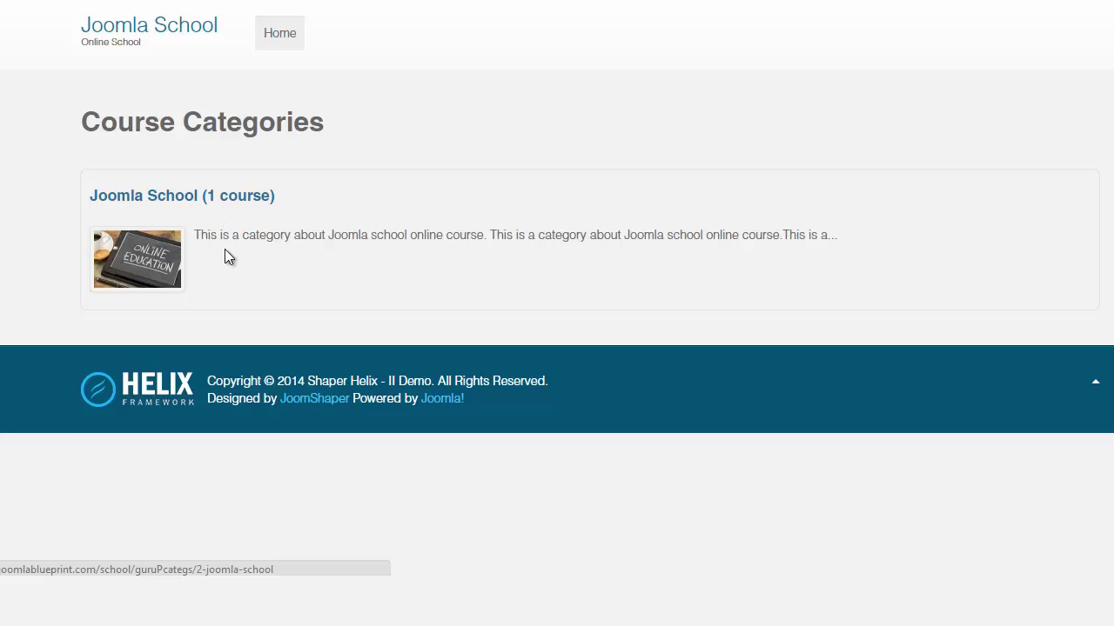
pyautogui.click(221, 196)
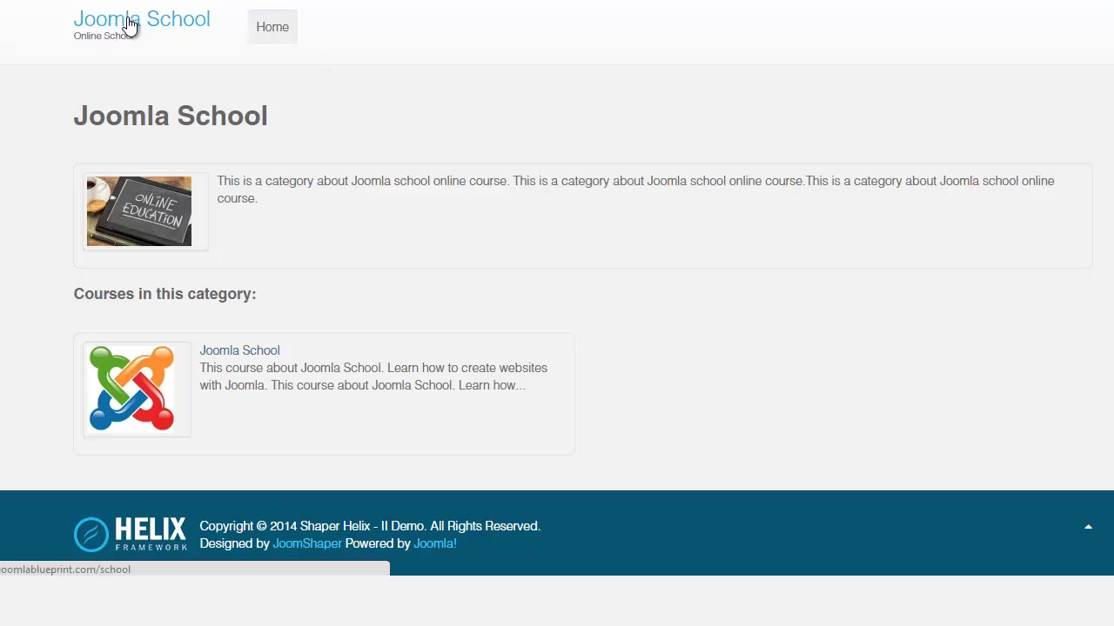
pyautogui.click(66, 1)
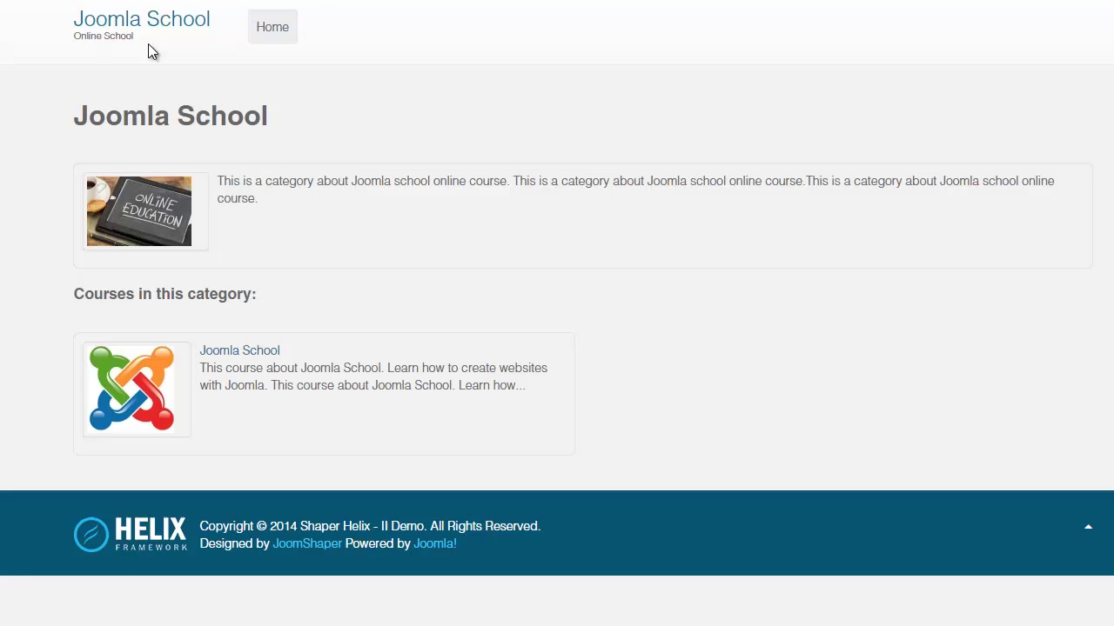
pyautogui.click(99, 24)
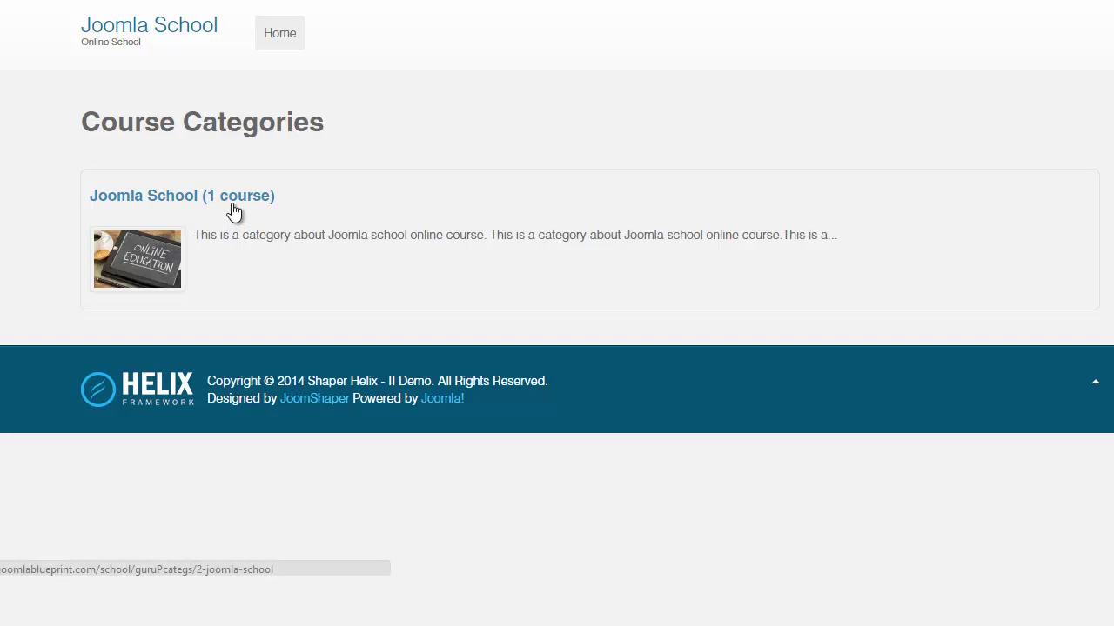
pyautogui.click(231, 198)
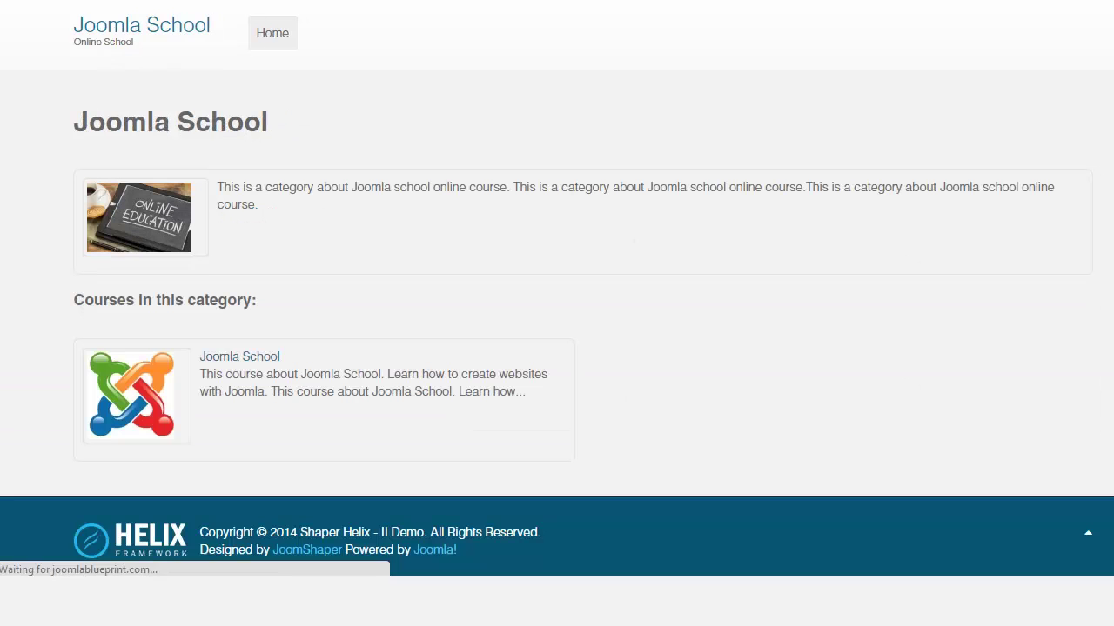
# - Open the Joomla School course page and scroll through its details and lesson table of contents
pyautogui.click(236, 362)
pyautogui.scroll(-1, 1088, 200)
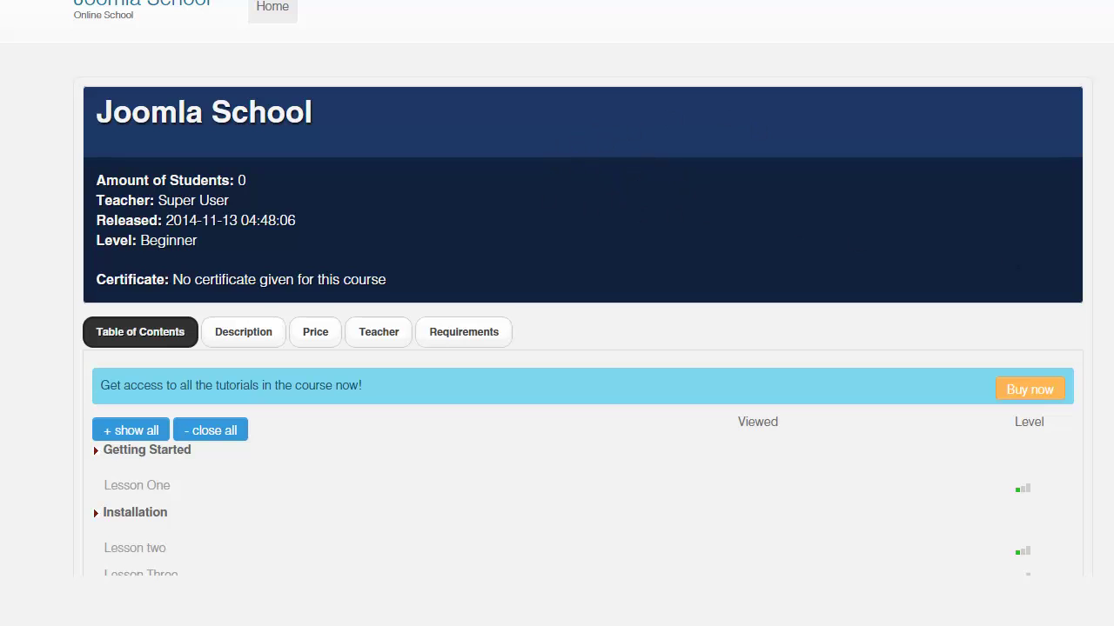
pyautogui.scroll(-5, 557, 313)
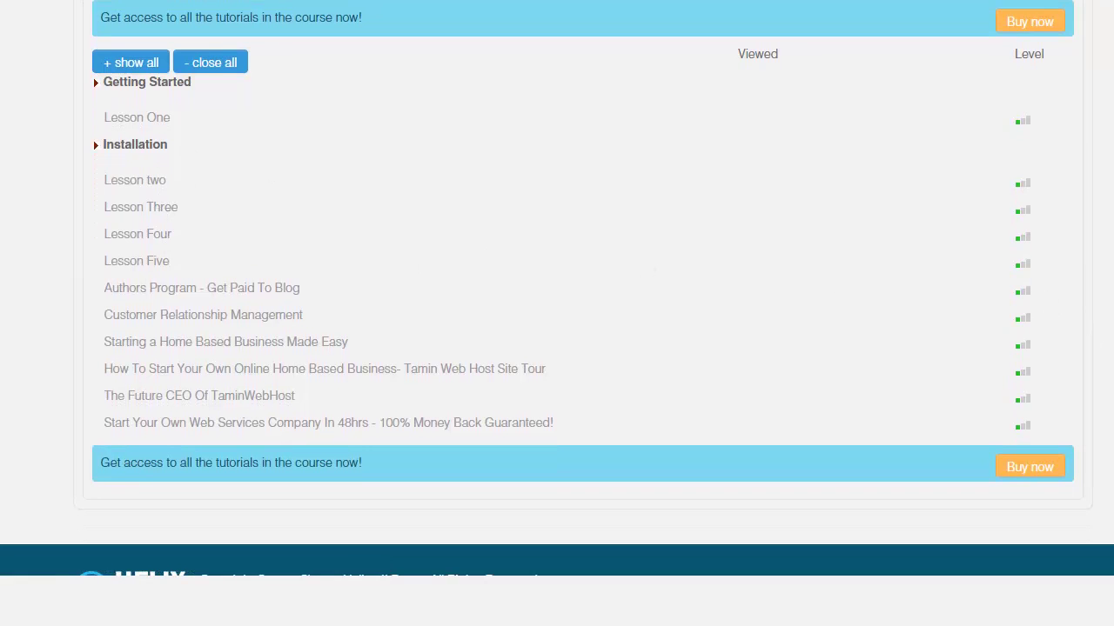
pyautogui.scroll(-1, 1086, 169)
pyautogui.scroll(2, 1086, 169)
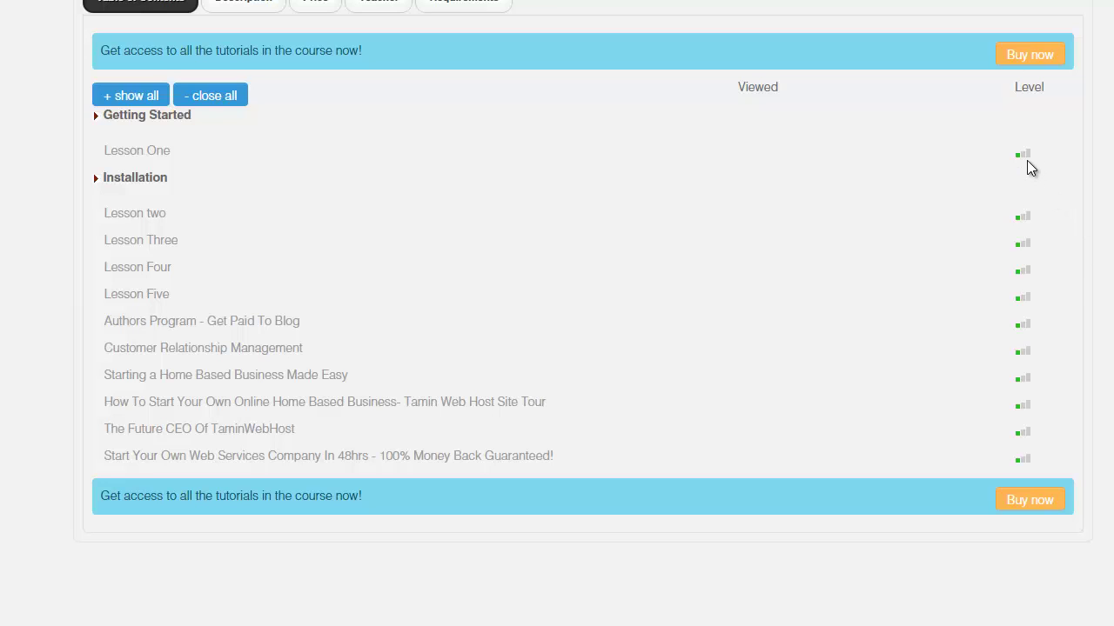
pyautogui.scroll(-2, 557, 313)
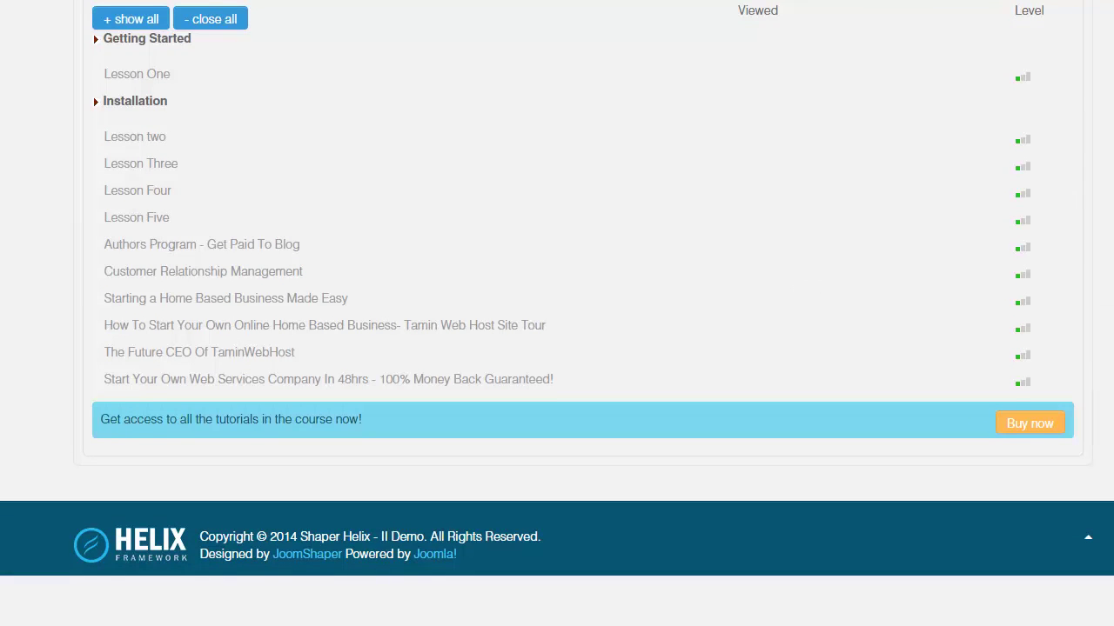
pyautogui.scroll(-1, 557, 282)
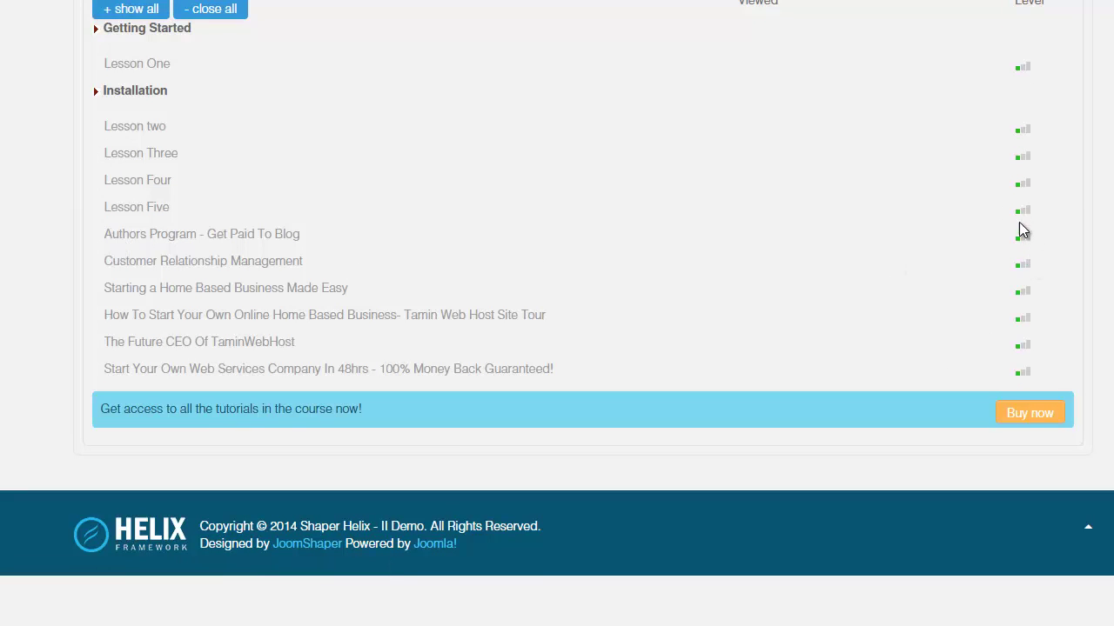
pyautogui.scroll(5, 683, 310)
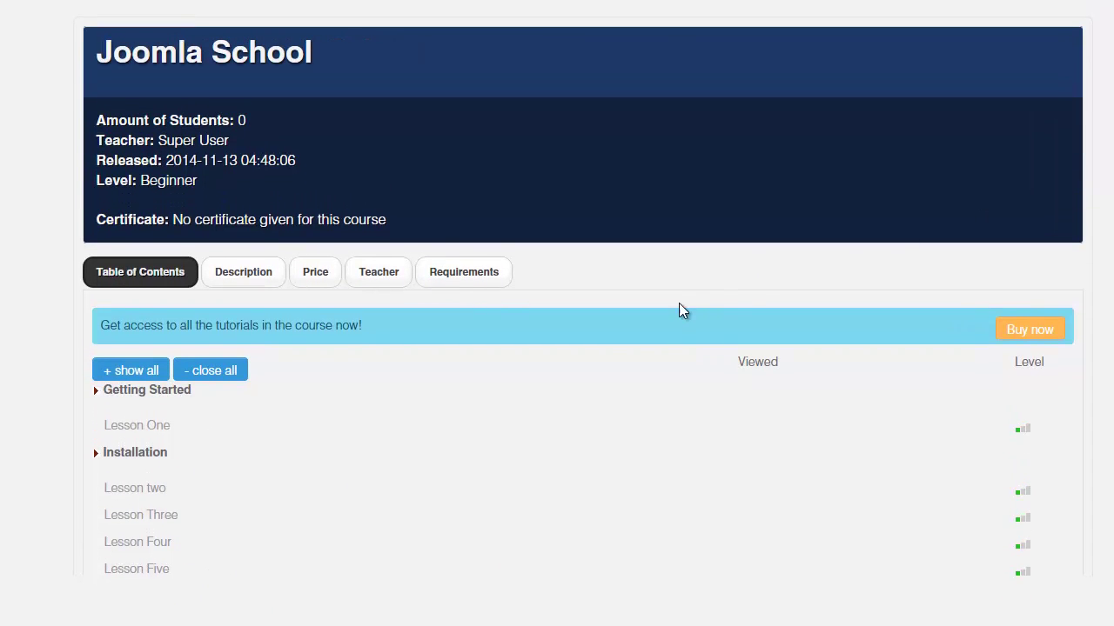
pyautogui.click(243, 273)
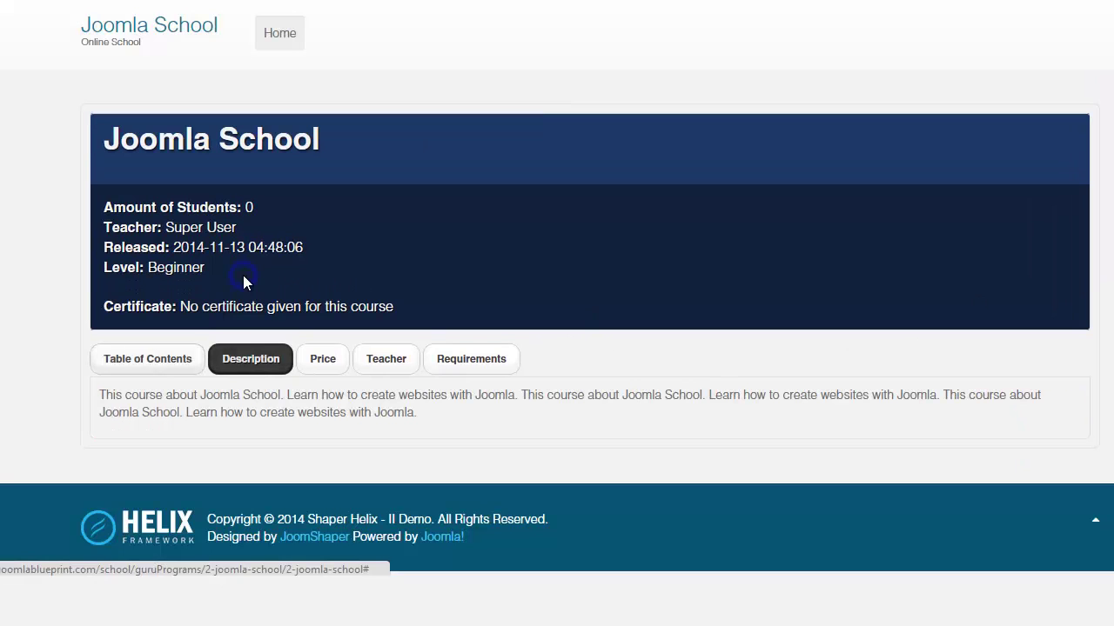
pyautogui.click(323, 366)
pyautogui.click(391, 370)
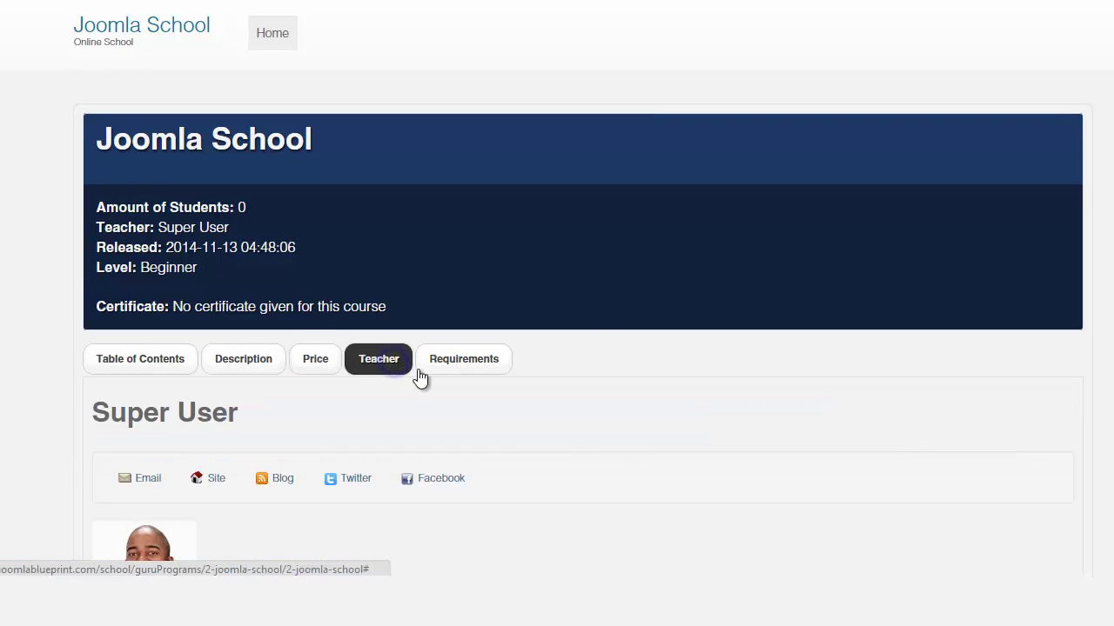
pyautogui.scroll(-2, 423, 377)
pyautogui.scroll(-2, 488, 187)
pyautogui.scroll(1, 488, 187)
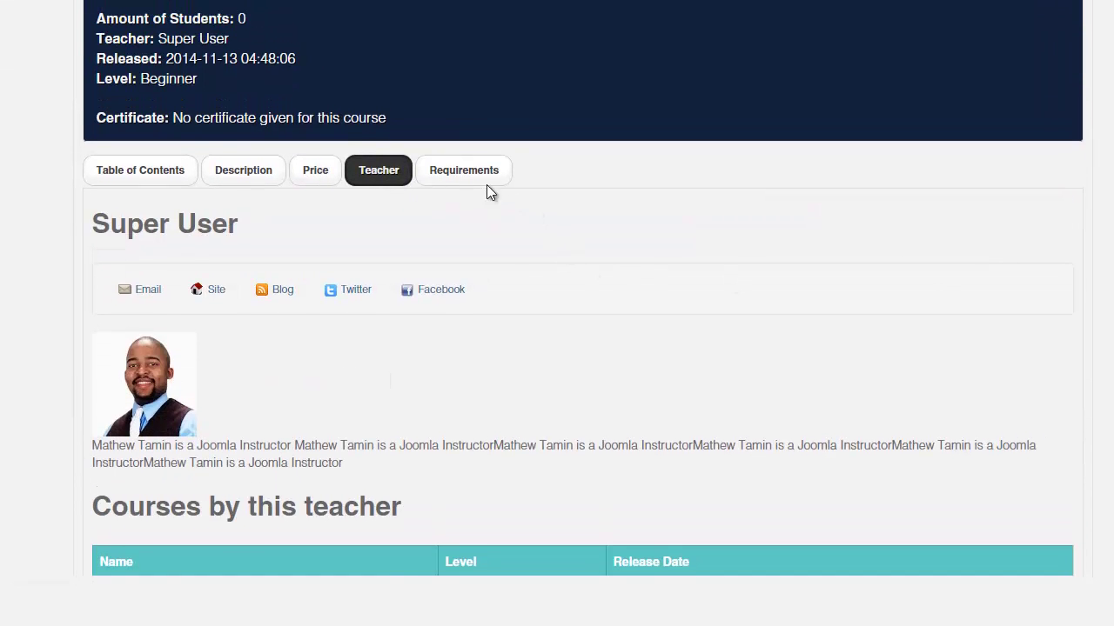
pyautogui.click(469, 174)
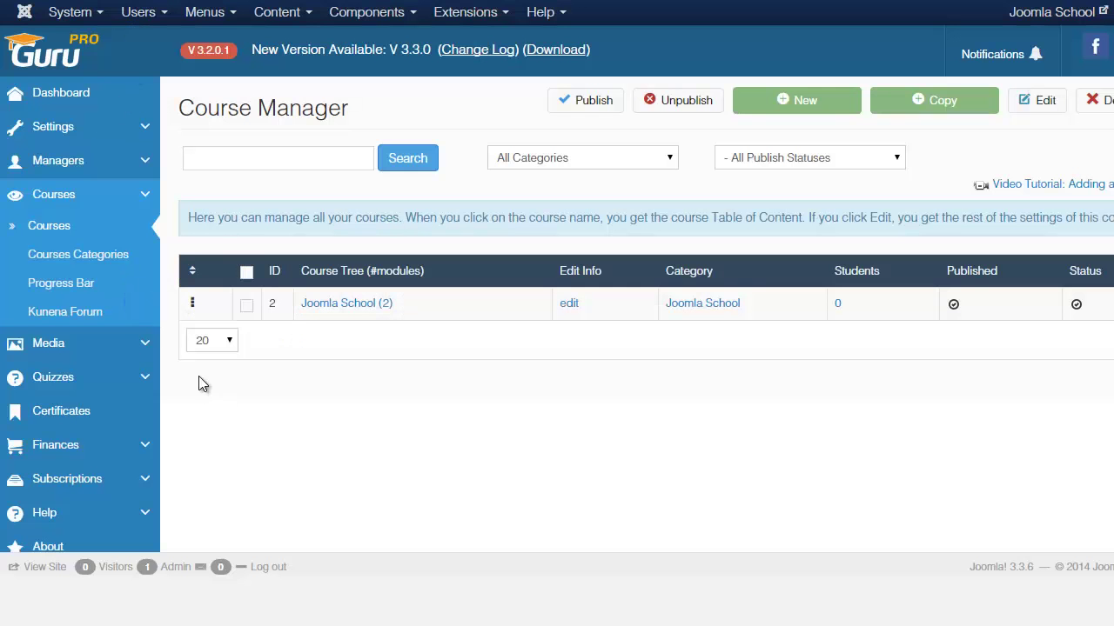
pyautogui.click(106, 129)
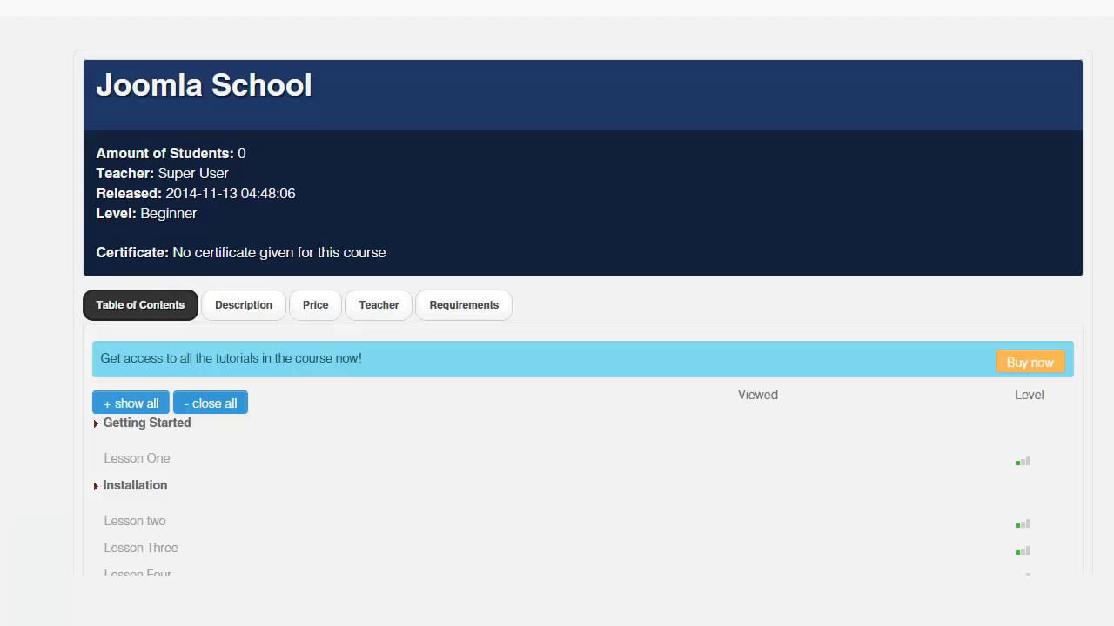
pyautogui.scroll(-2, 477, 223)
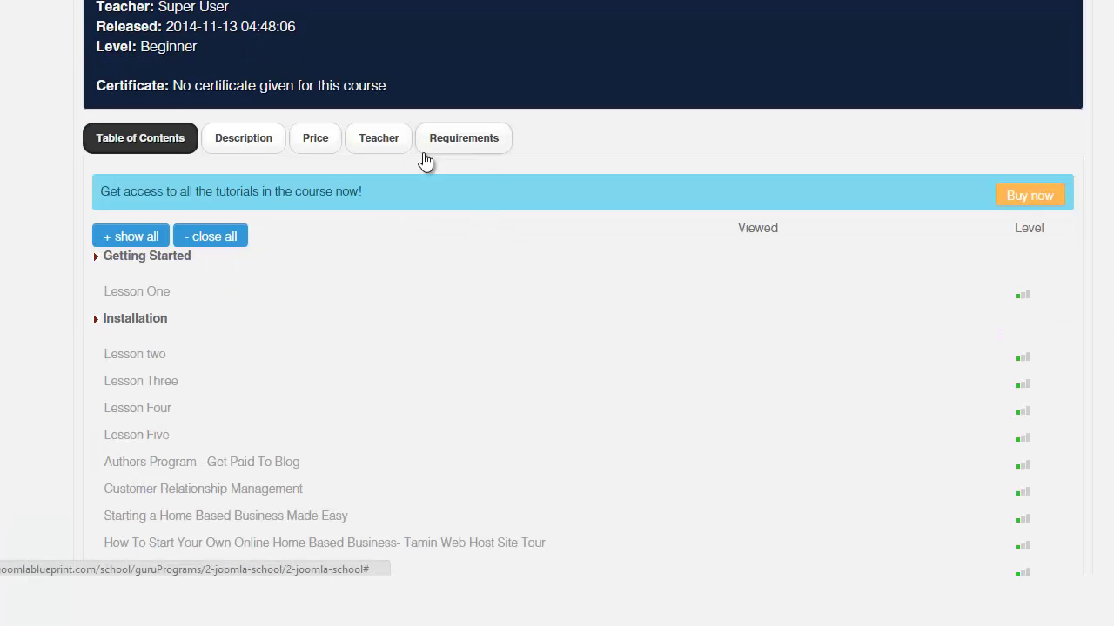
pyautogui.scroll(2, 492, 299)
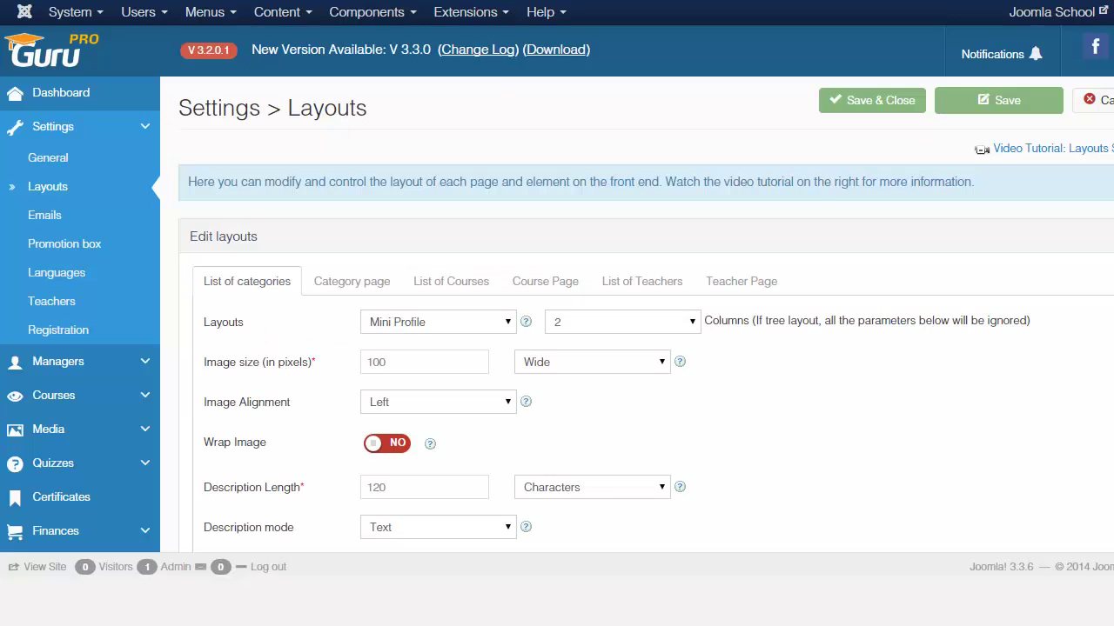
# - Open the Course Page tab of Guru's layout settings
pyautogui.scroll(-1, 1019, 293)
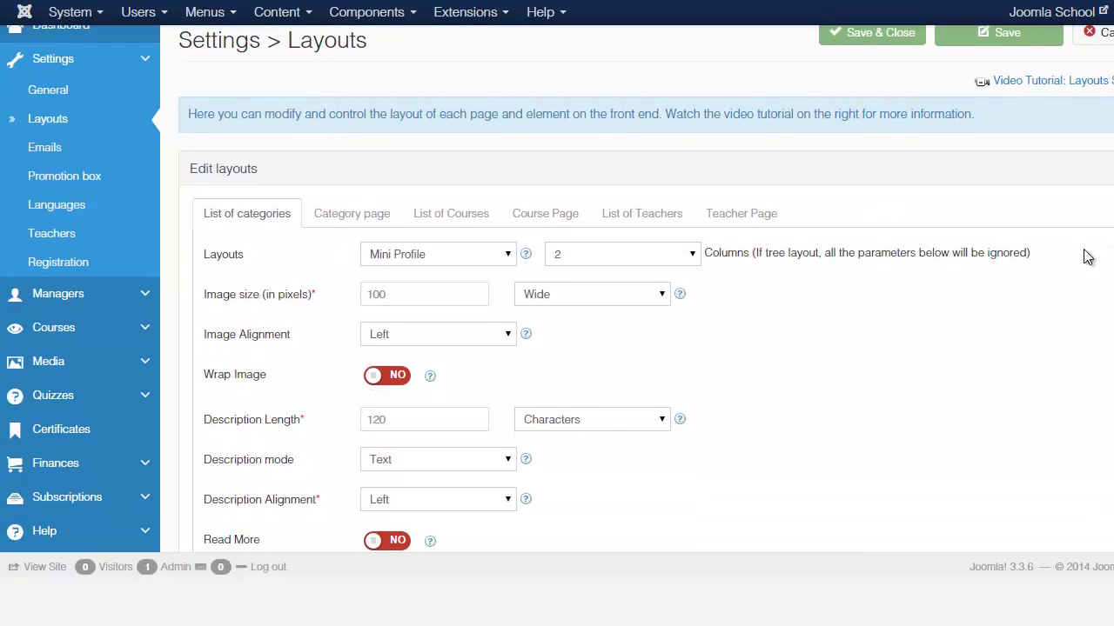
pyautogui.scroll(-1, 1106, 249)
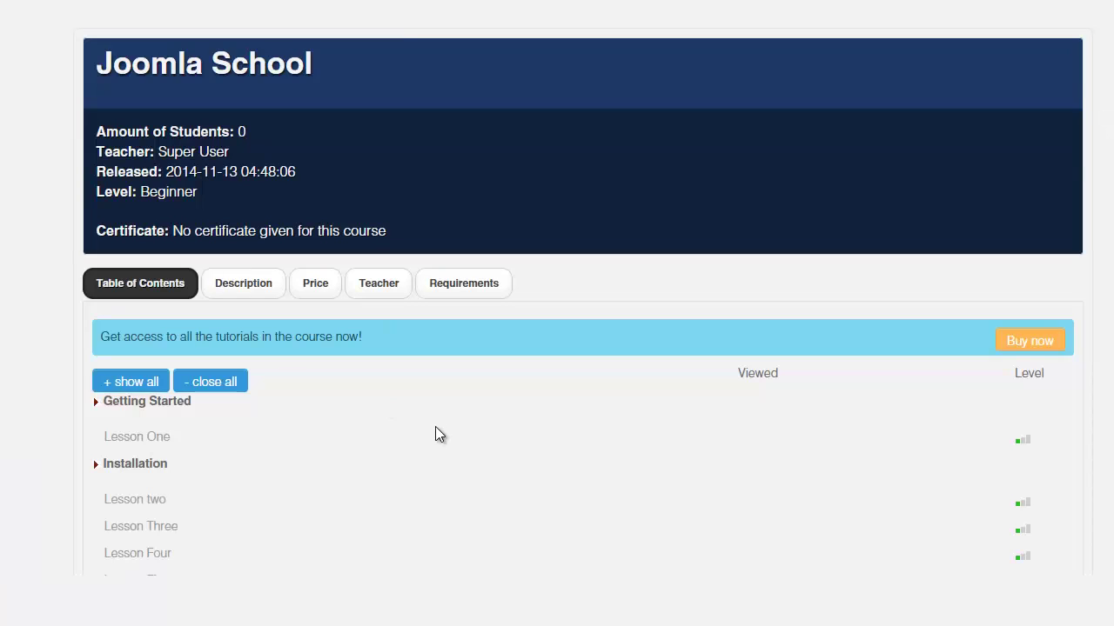
pyautogui.scroll(-3, 436, 426)
pyautogui.scroll(2, 437, 424)
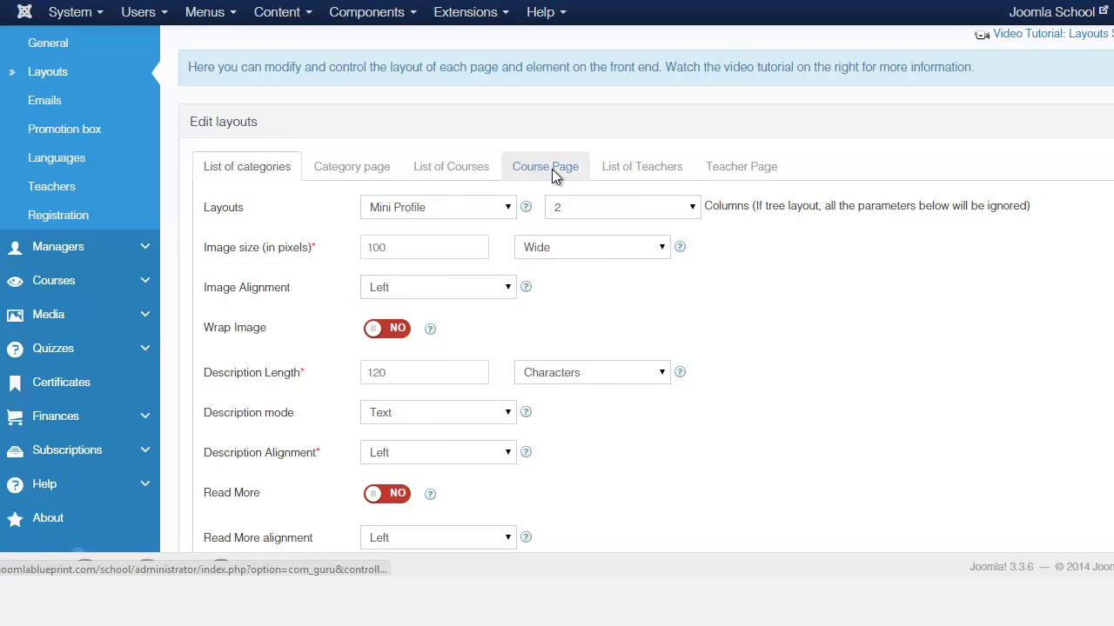
pyautogui.click(551, 169)
pyautogui.scroll(-2, 1024, 351)
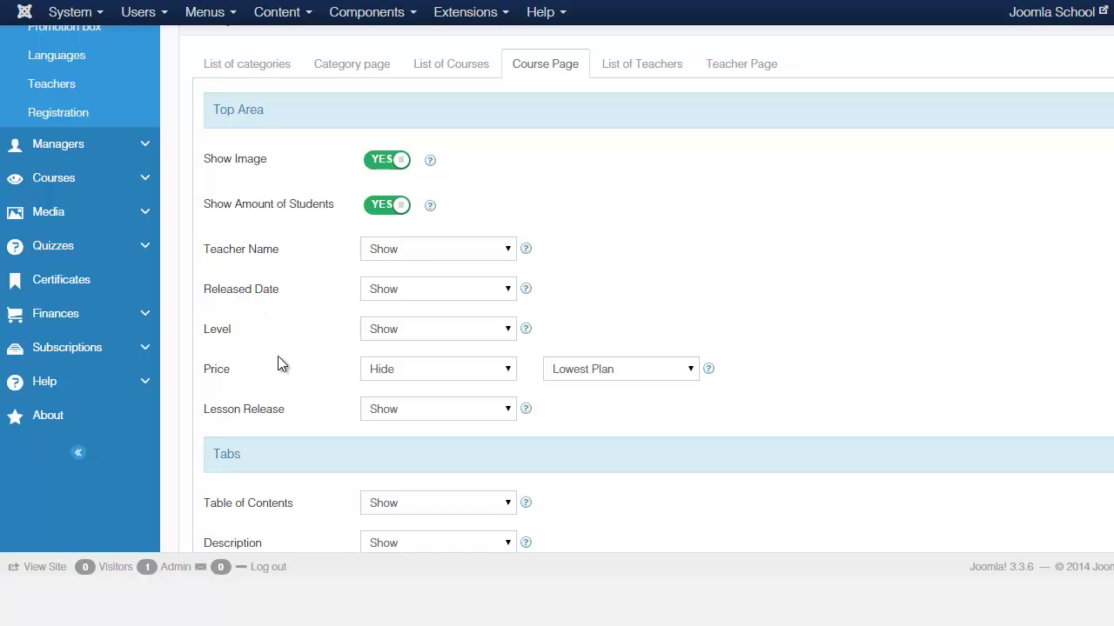
pyautogui.scroll(-1, 813, 157)
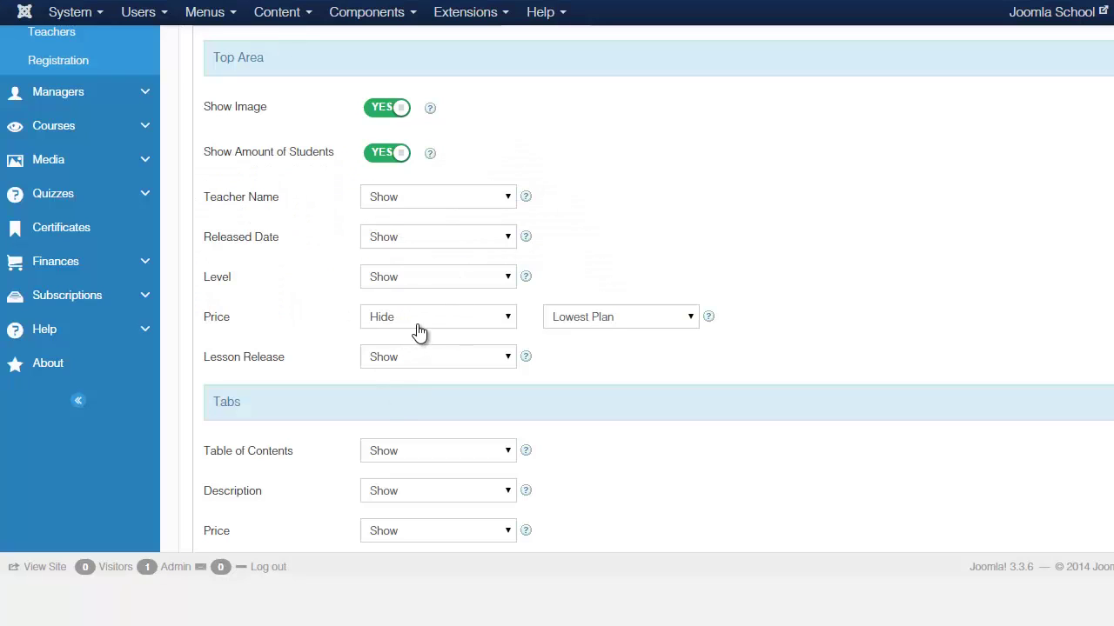
# - Set both Released Date and Requirements to Hide
pyautogui.click(417, 236)
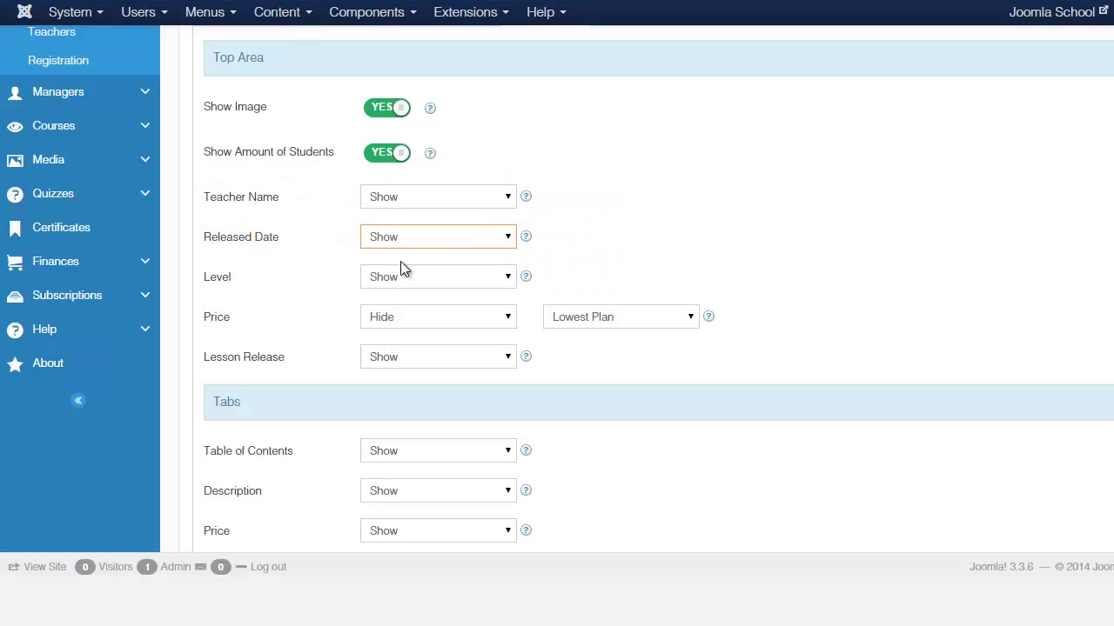
pyautogui.click(418, 244)
pyautogui.click(414, 272)
pyautogui.scroll(-3, 413, 277)
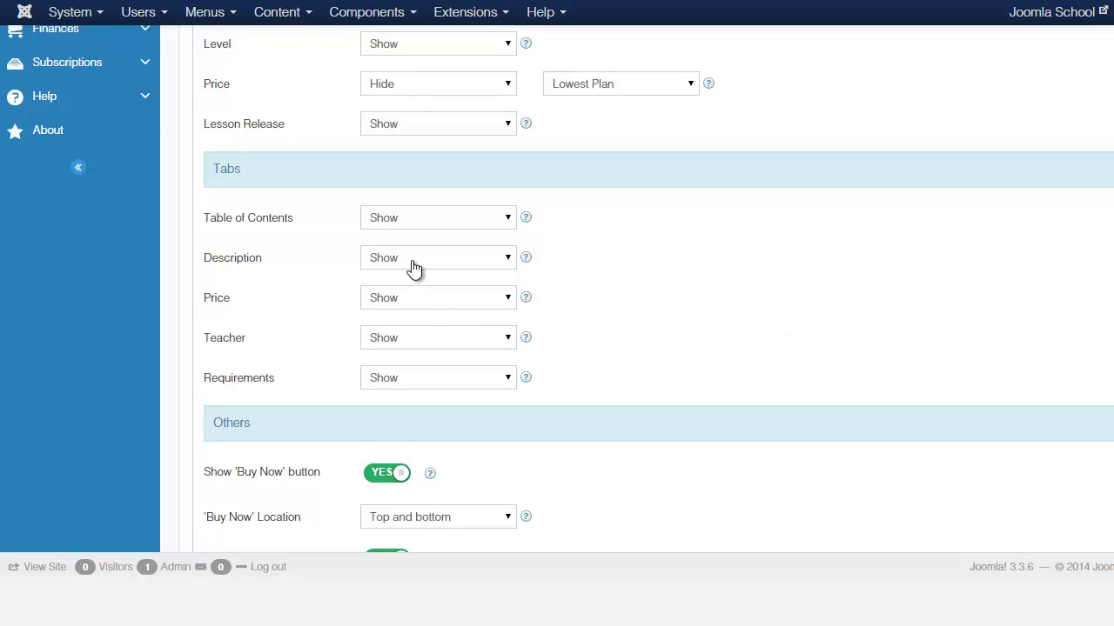
pyautogui.click(421, 379)
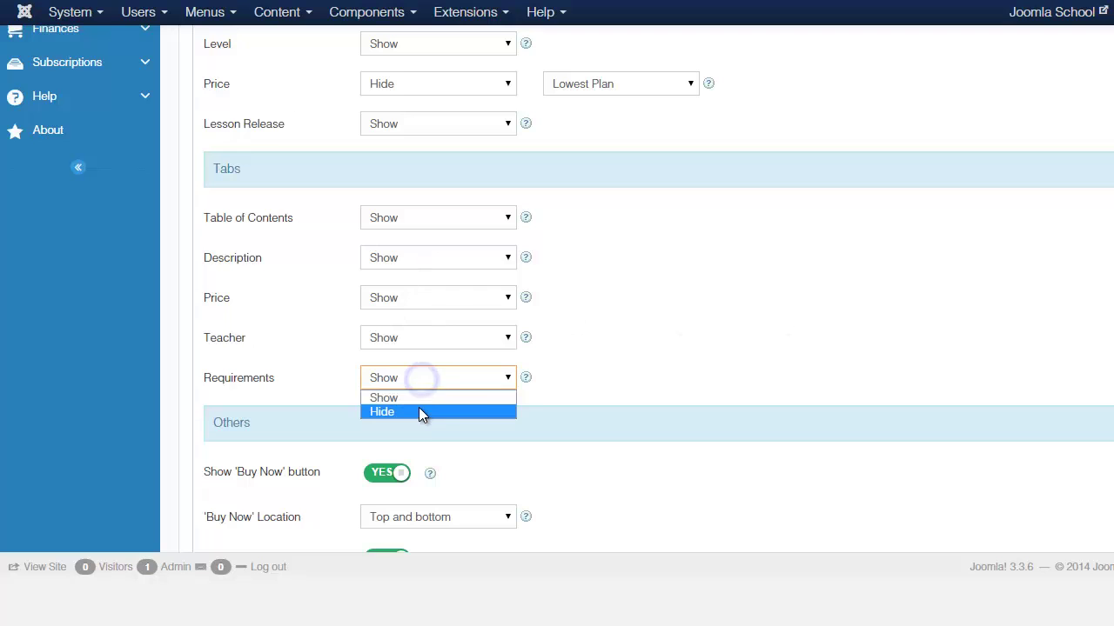
pyautogui.click(419, 411)
pyautogui.scroll(10, 893, 165)
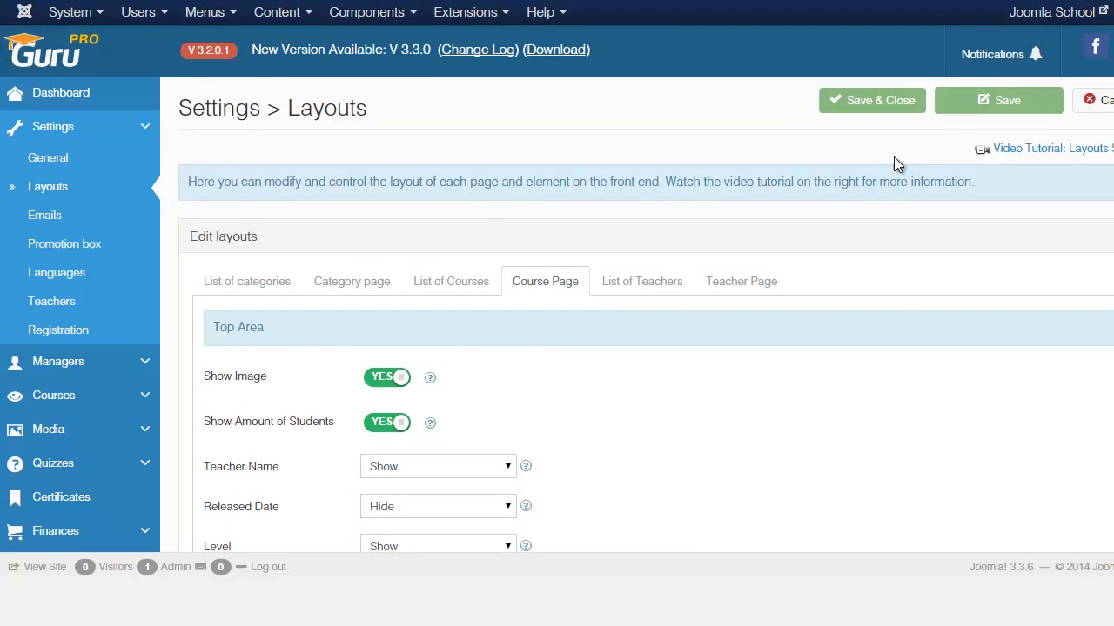
# - Save the Course Page layout changes and review the updated course page
pyautogui.click(987, 101)
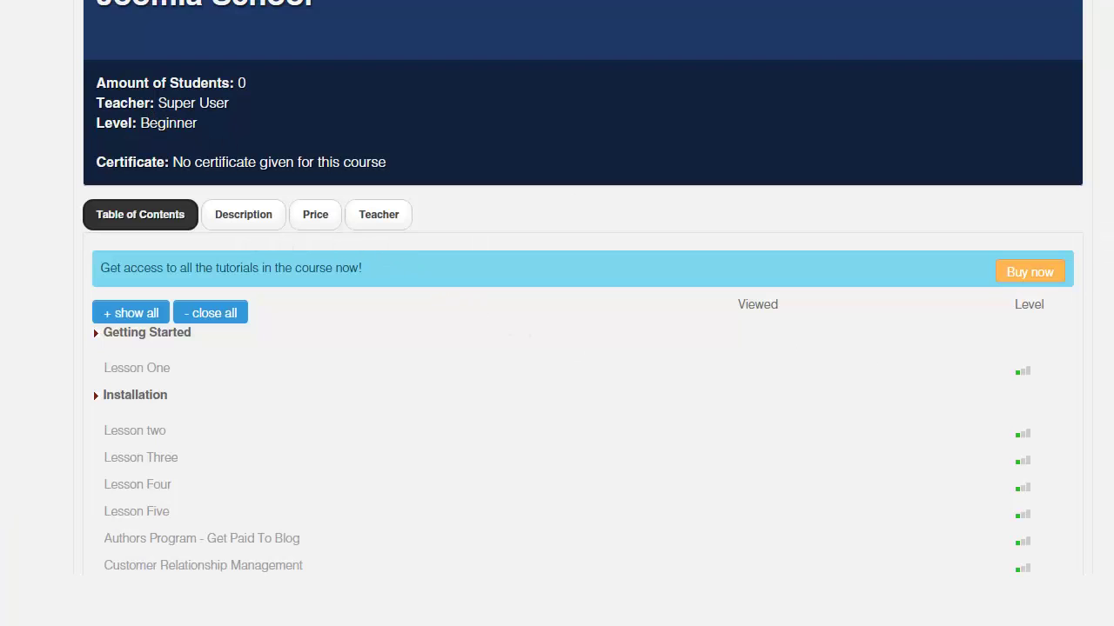
pyautogui.scroll(1, 175, 220)
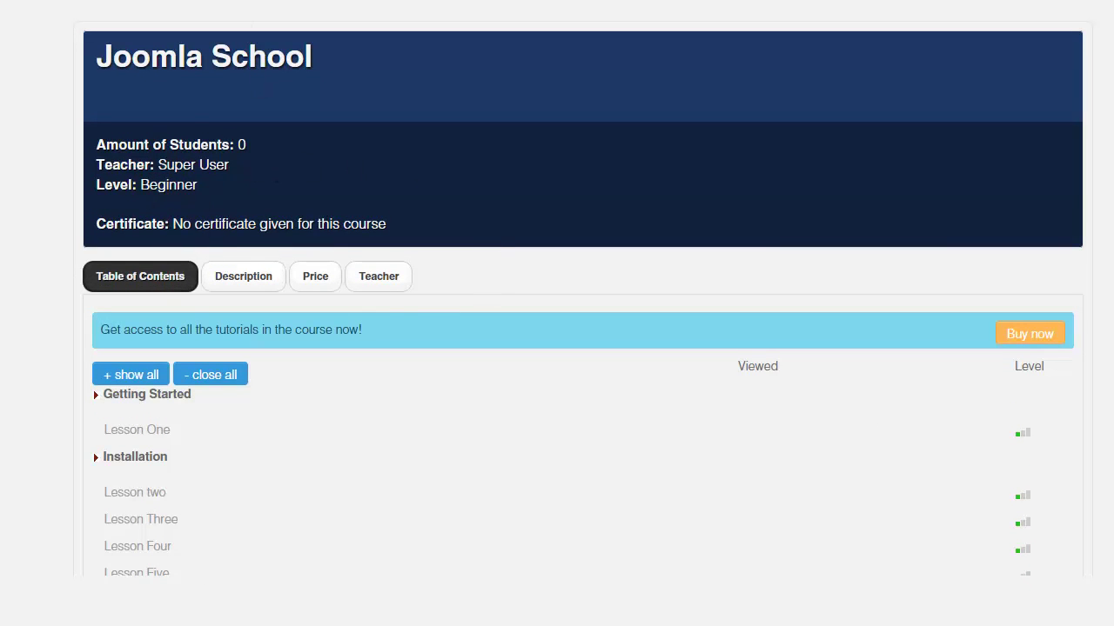
pyautogui.scroll(-2, 984, 288)
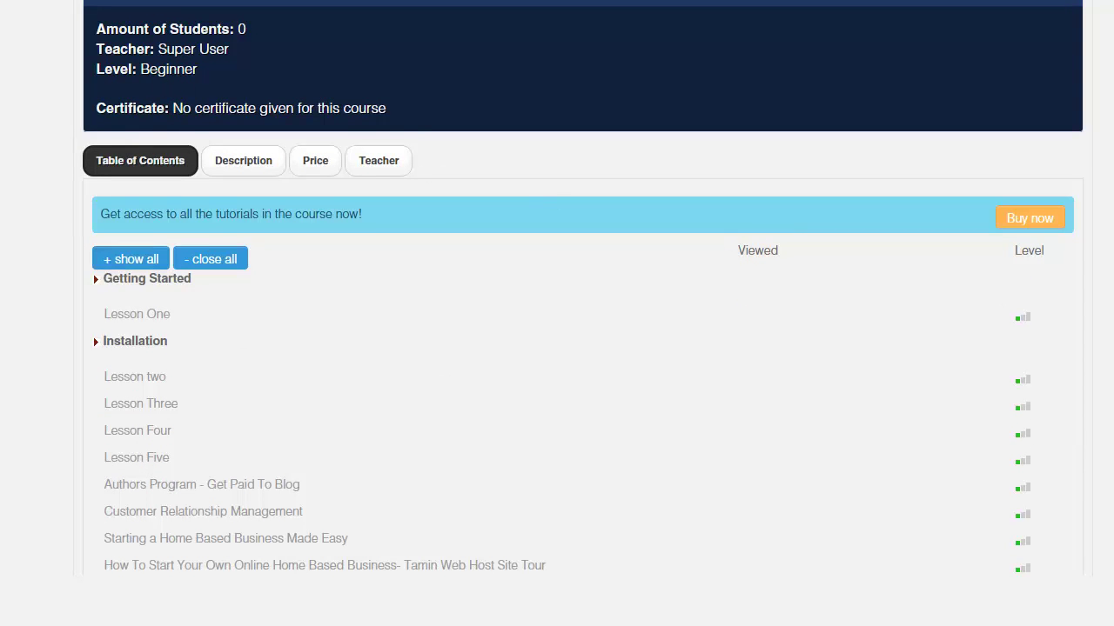
pyautogui.scroll(1, 868, 336)
pyautogui.scroll(-3, 867, 336)
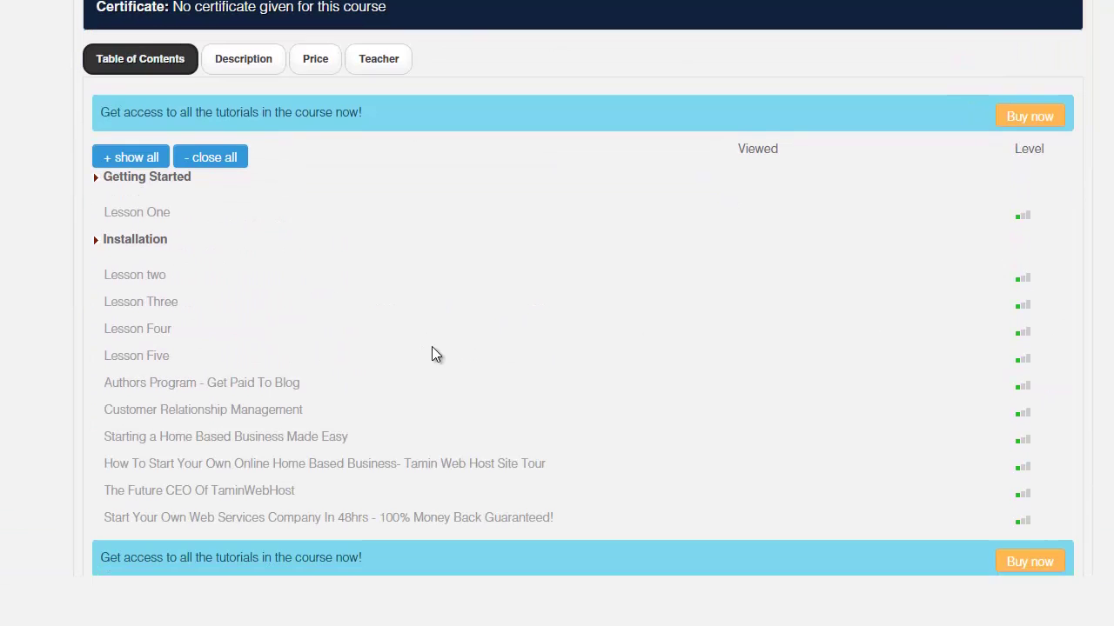
pyautogui.scroll(4, 721, 405)
pyautogui.scroll(-2, 721, 405)
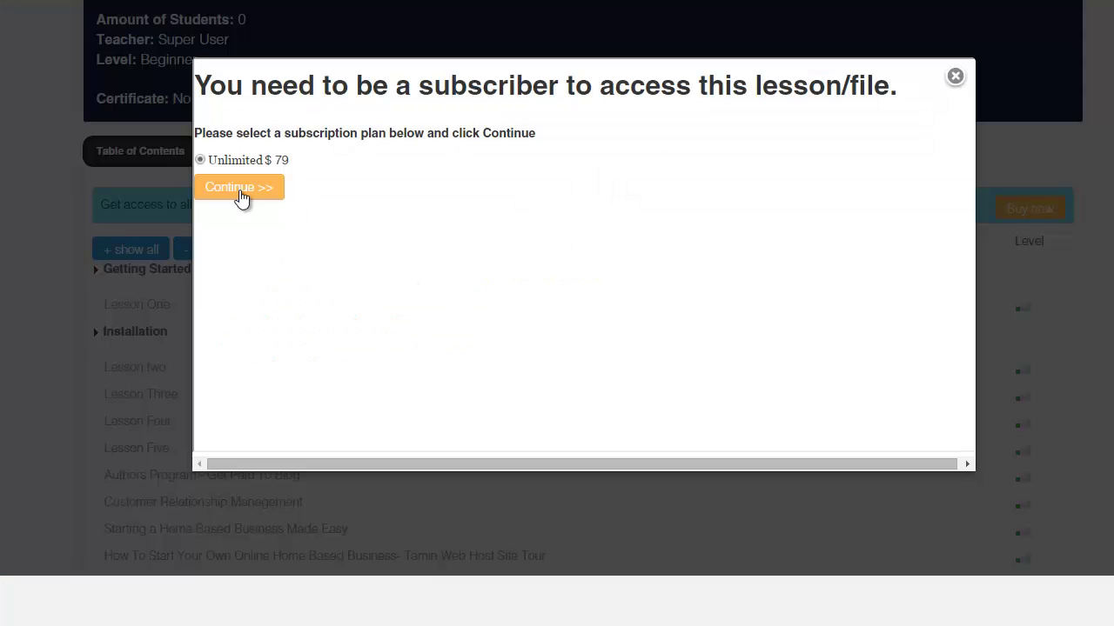
# - Dismiss the subscription prompt and add the Joomla School course to the cart
pyautogui.click(955, 78)
pyautogui.scroll(-2, 1026, 204)
pyautogui.scroll(-1, 502, 381)
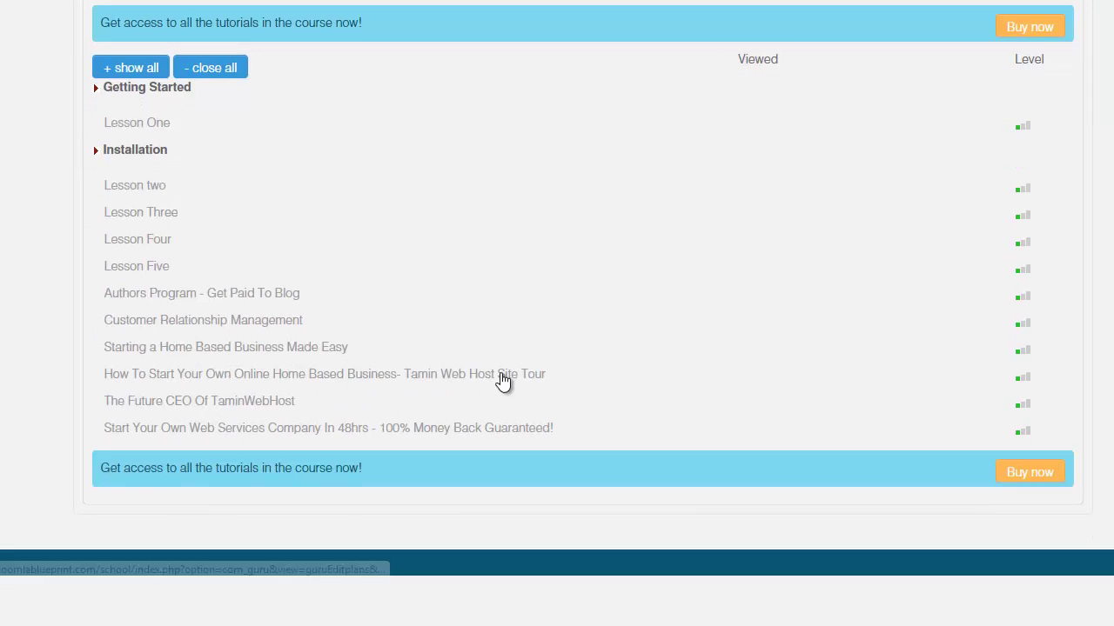
pyautogui.scroll(-1, 540, 392)
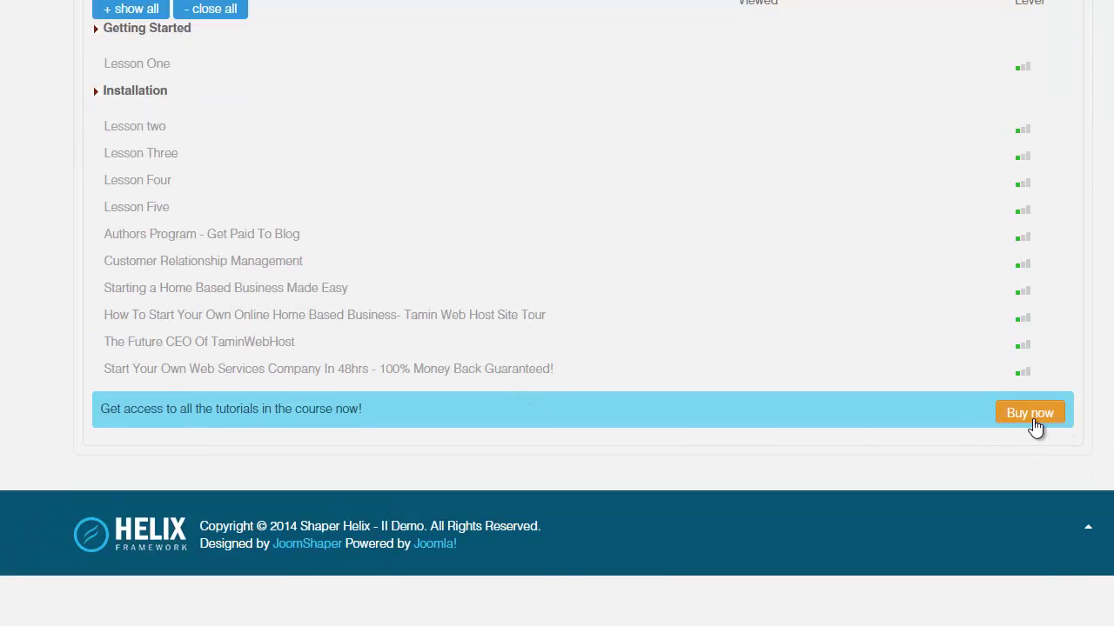
pyautogui.click(1032, 416)
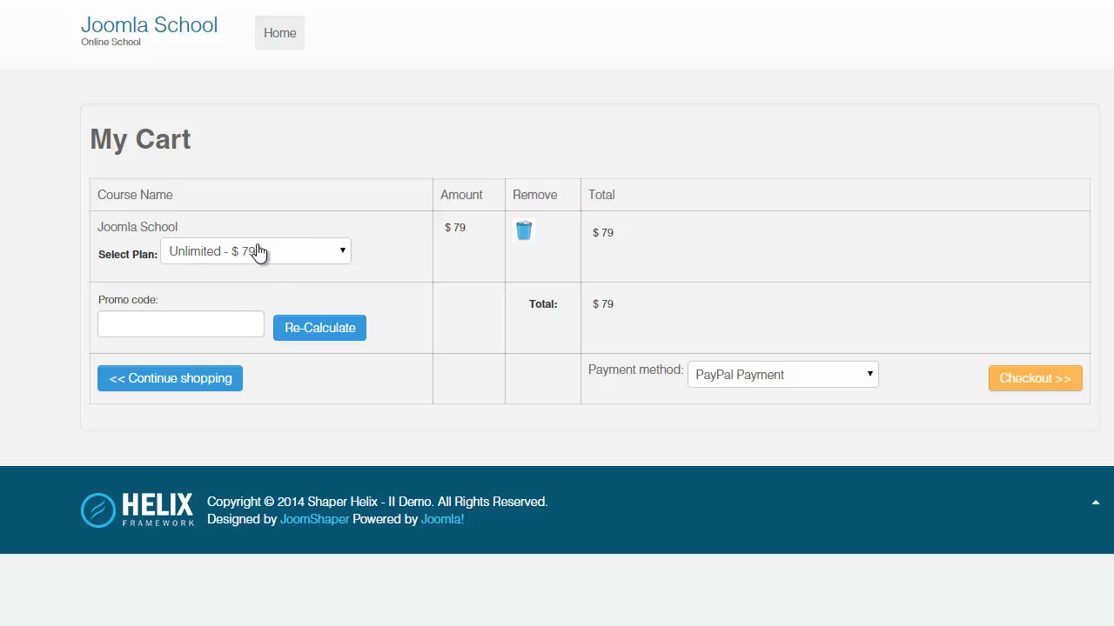
# - Keep PayPal Payment as the payment method and check out the $79 order
pyautogui.click(728, 381)
pyautogui.click(737, 382)
pyautogui.click(1023, 383)
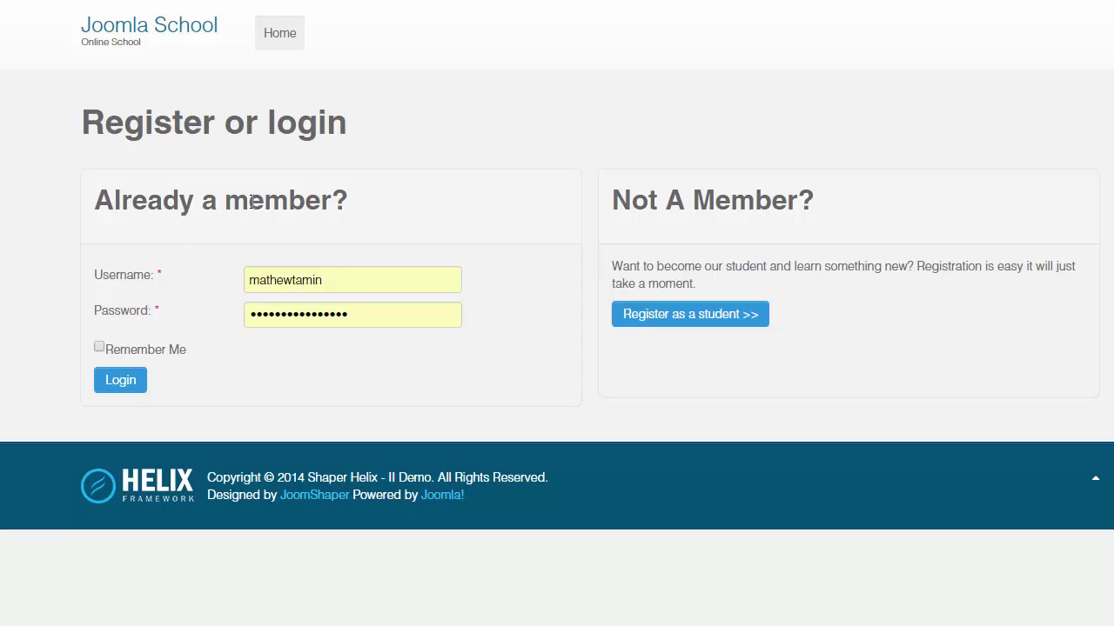
# - Choose Login as an existing member on the Register or login page
pyautogui.click(130, 395)
# - Start registering as a new student, then inspect the Terms and Conditions text in Guru's Registration settings
pyautogui.click(666, 315)
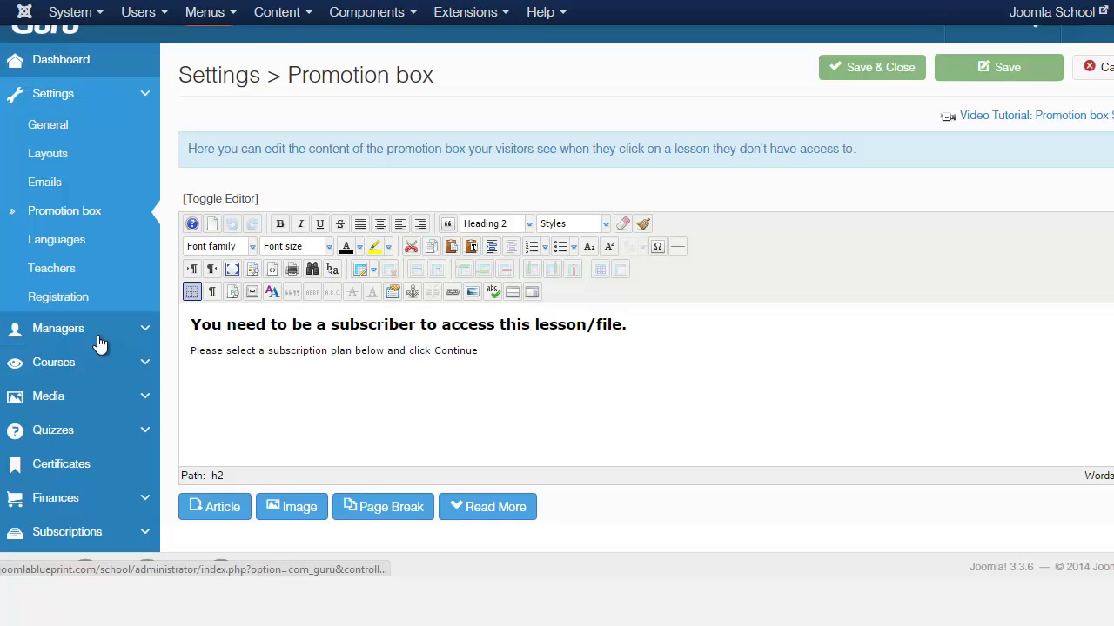
pyautogui.click(85, 302)
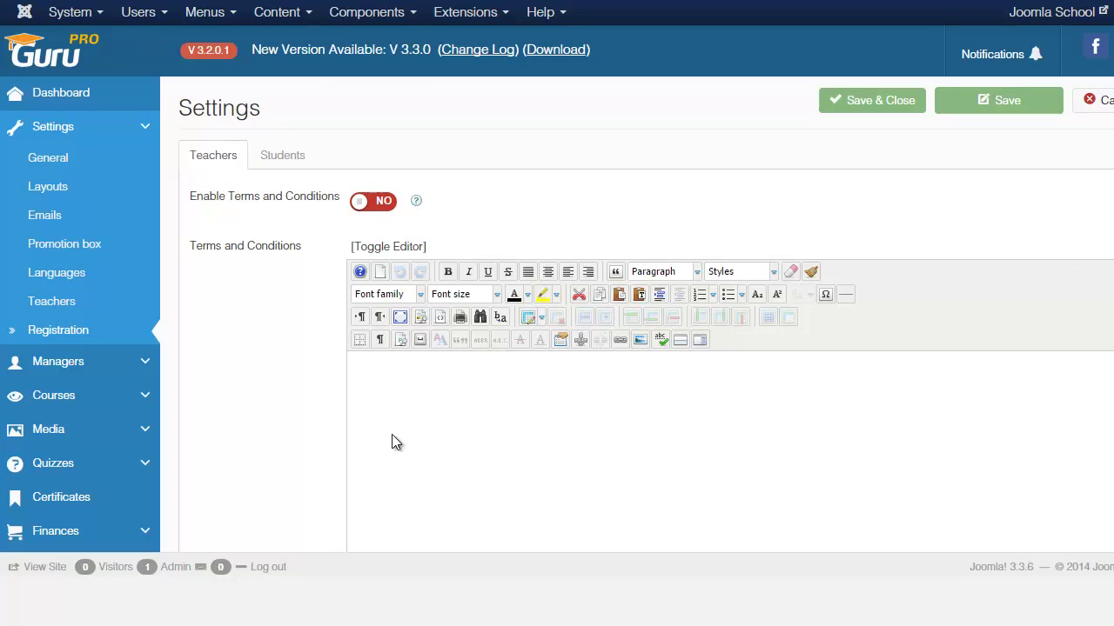
pyautogui.click(458, 435)
pyautogui.scroll(-2, 557, 348)
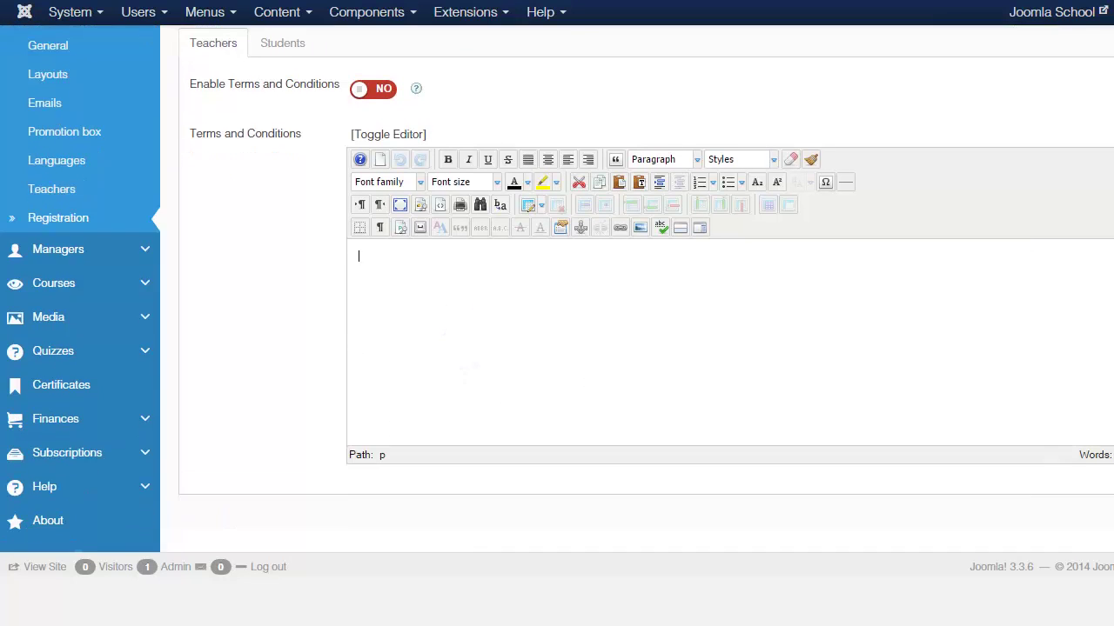
pyautogui.scroll(2, 557, 348)
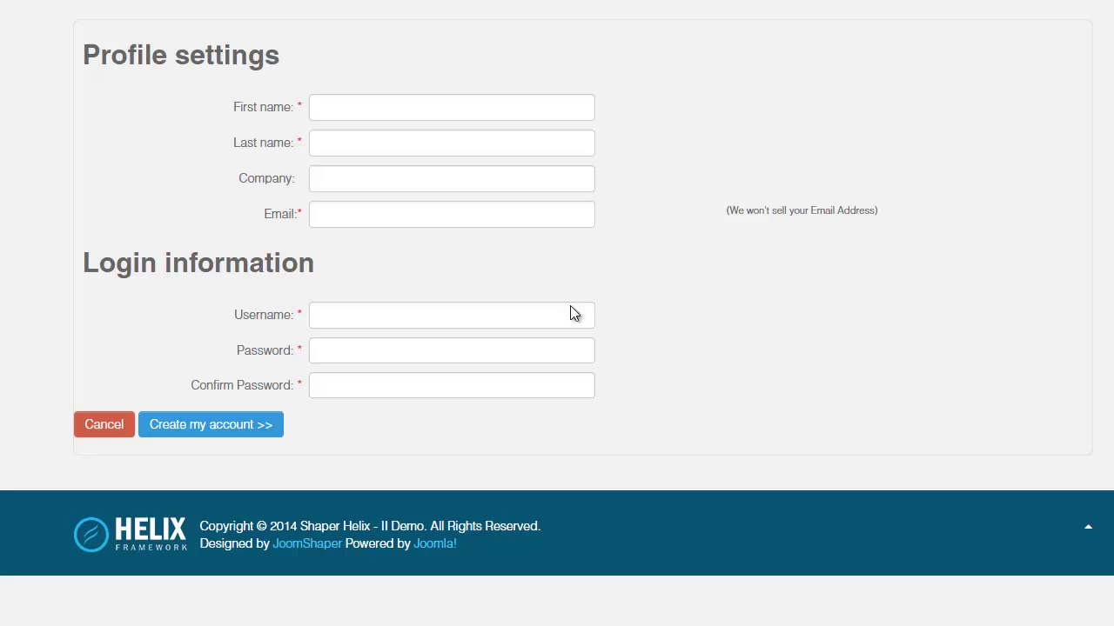
# - Scroll the registration form, then return to the home page listing four course categories
pyautogui.scroll(1, 557, 313)
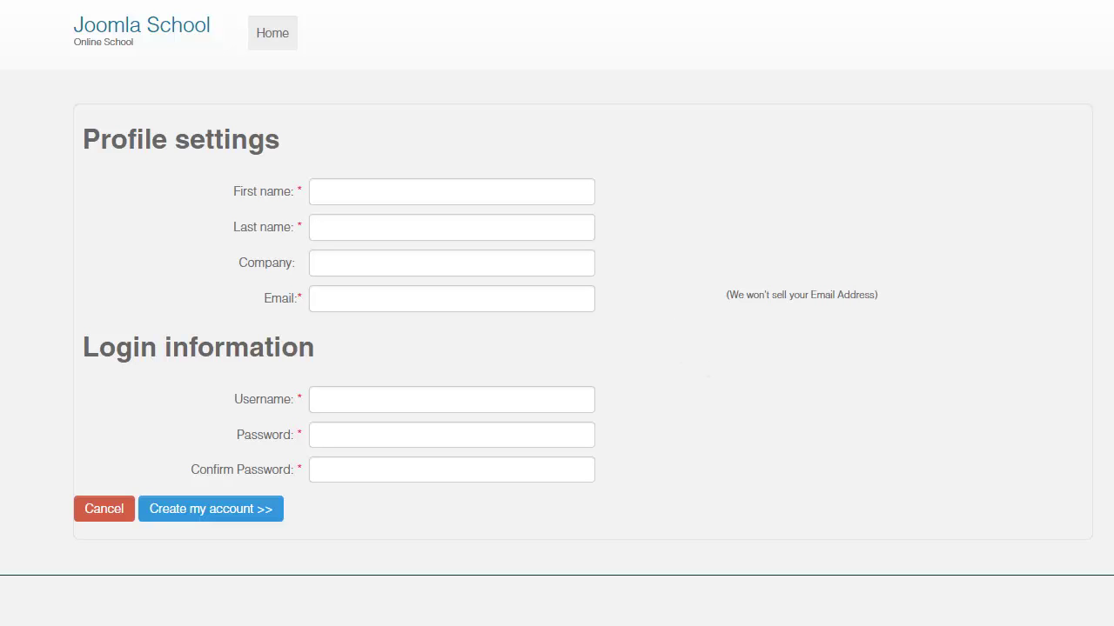
pyautogui.scroll(-1, 557, 314)
pyautogui.scroll(1, 290, 174)
pyautogui.click(273, 36)
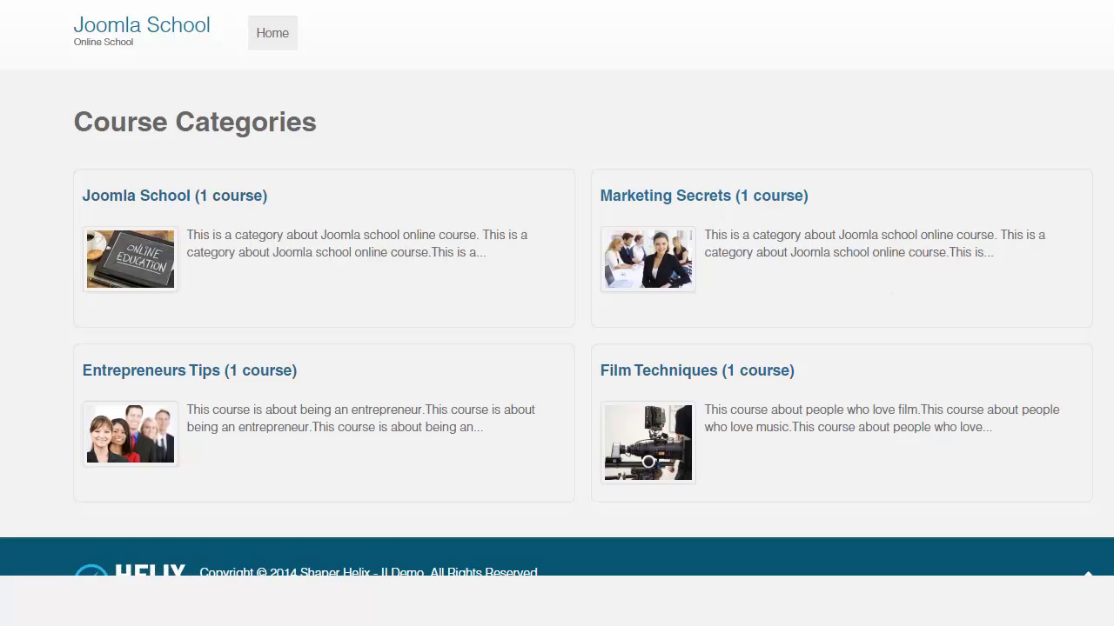
# - Open the Entrepreneurs course from the Entrepreneurs Tips category
pyautogui.scroll(-1, 415, 254)
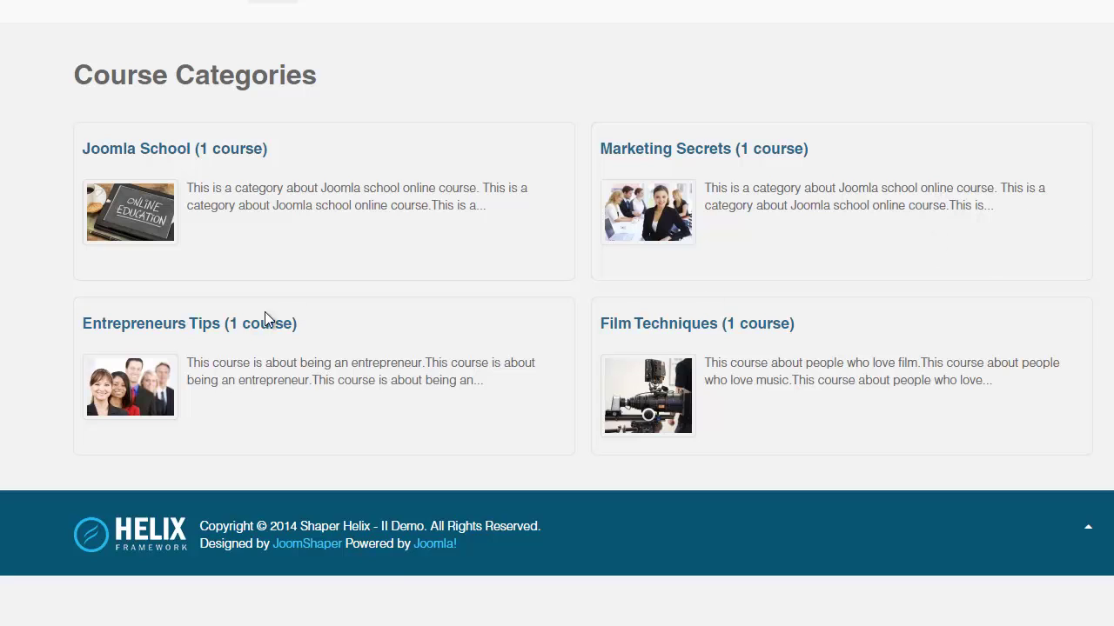
pyautogui.click(214, 324)
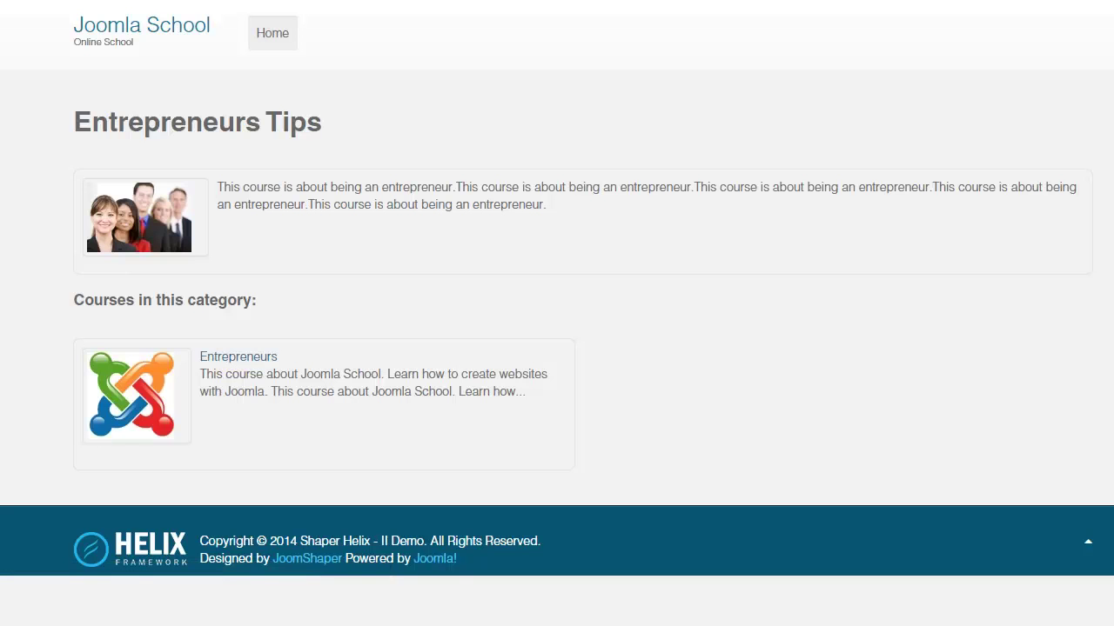
pyautogui.scroll(-1, 394, 160)
pyautogui.click(238, 341)
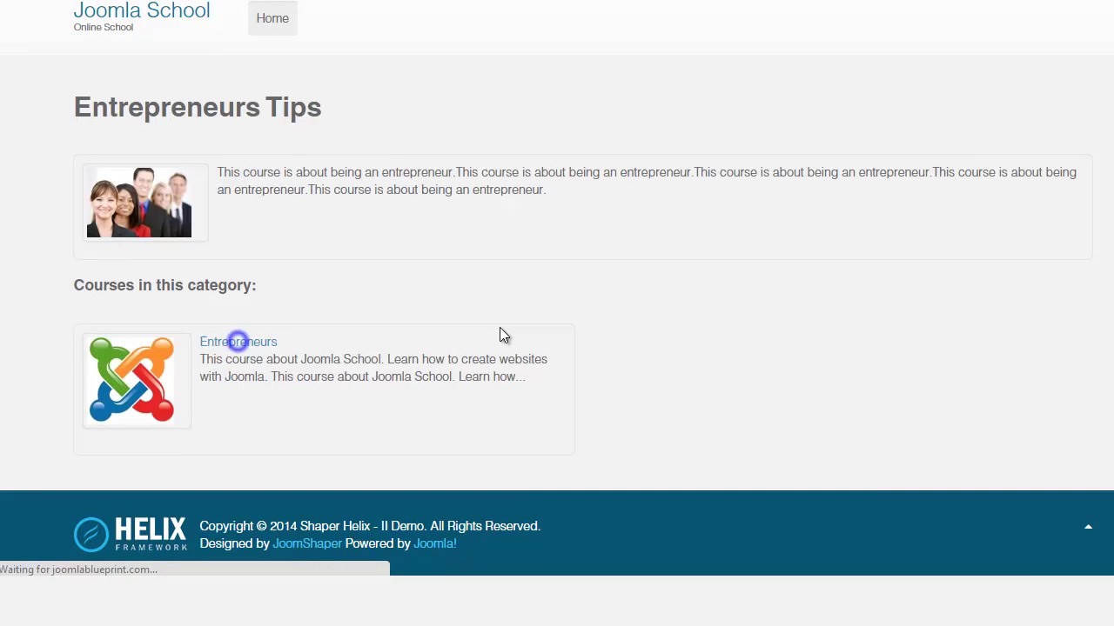
# - Review the Entrepreneurs course page, which offers no certificate, then return to Course Categories
pyautogui.scroll(-5, 557, 313)
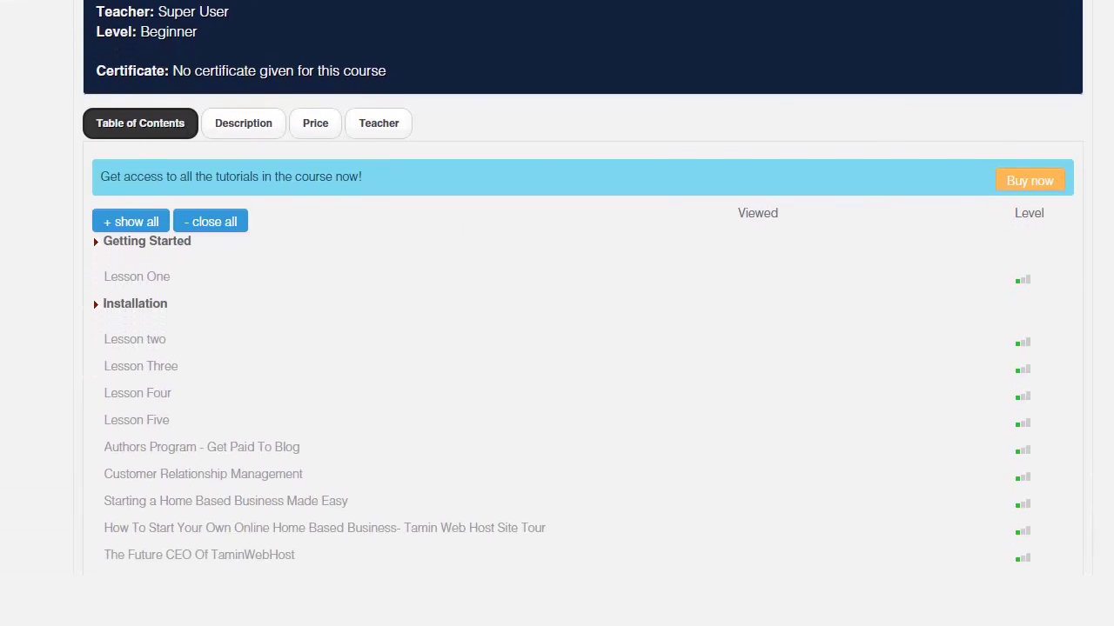
pyautogui.scroll(3, 293, 180)
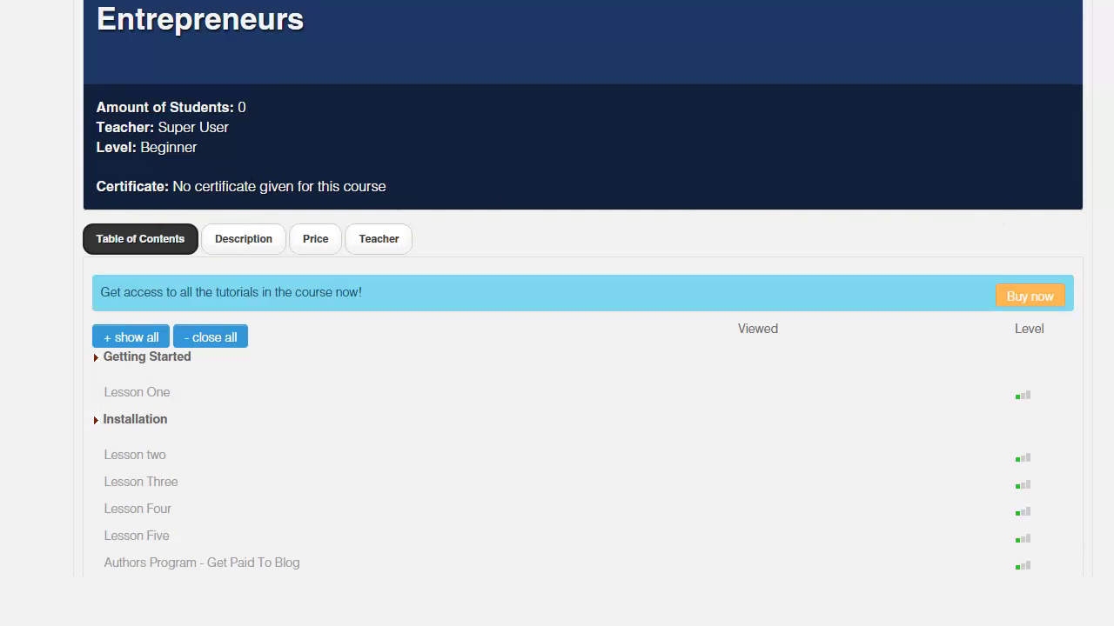
pyautogui.scroll(2, 412, 122)
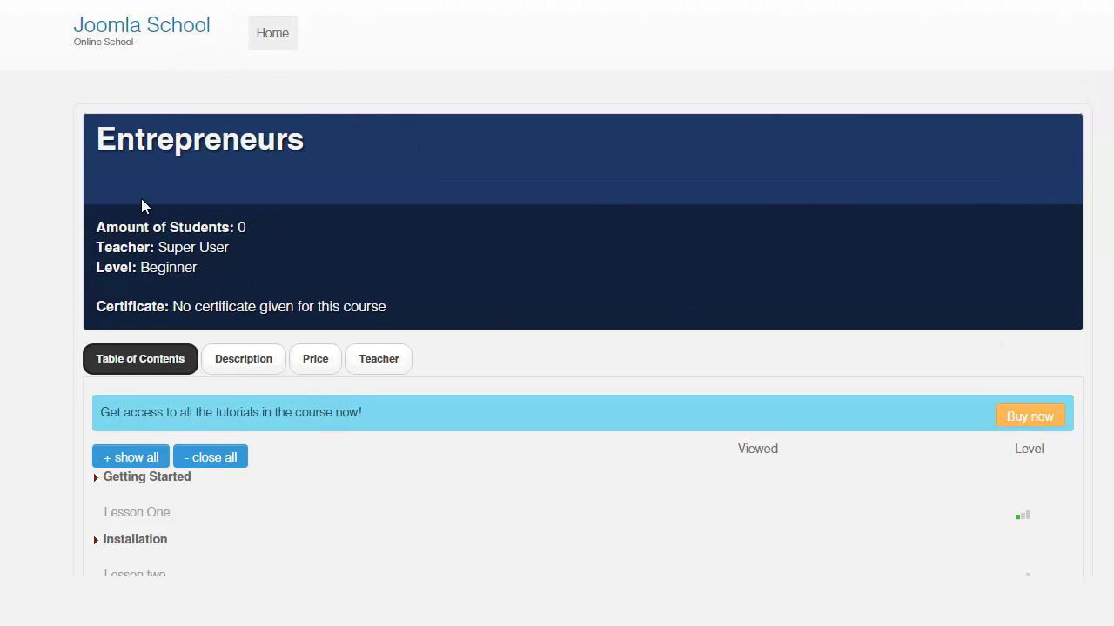
pyautogui.click(78, 0)
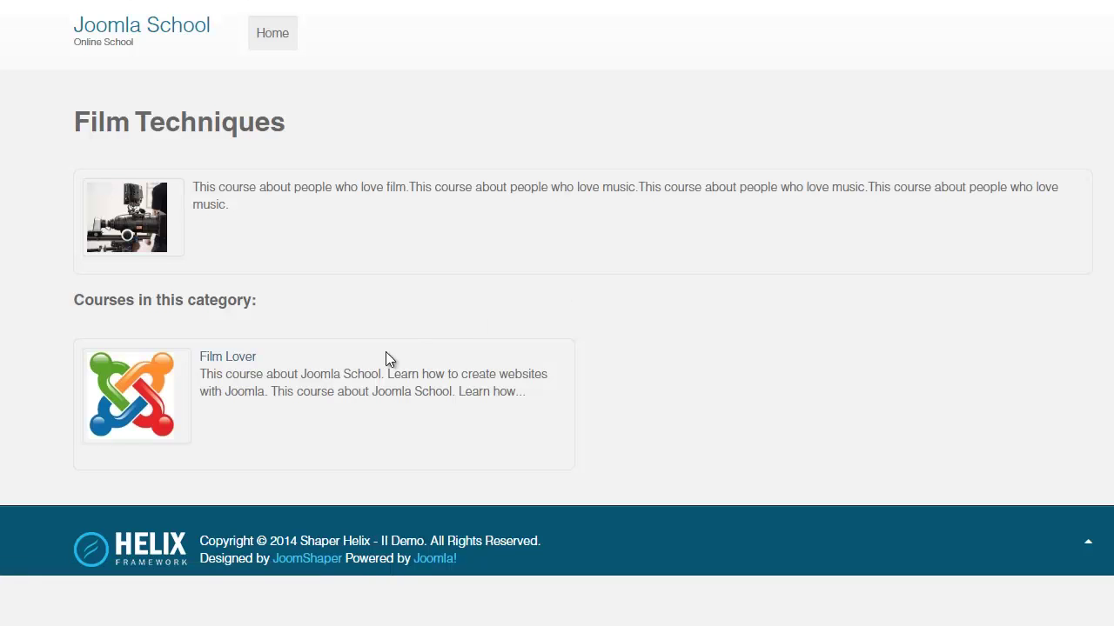
# - Open the Film Lover course and review its 70% quiz-average certificate requirement
pyautogui.click(220, 359)
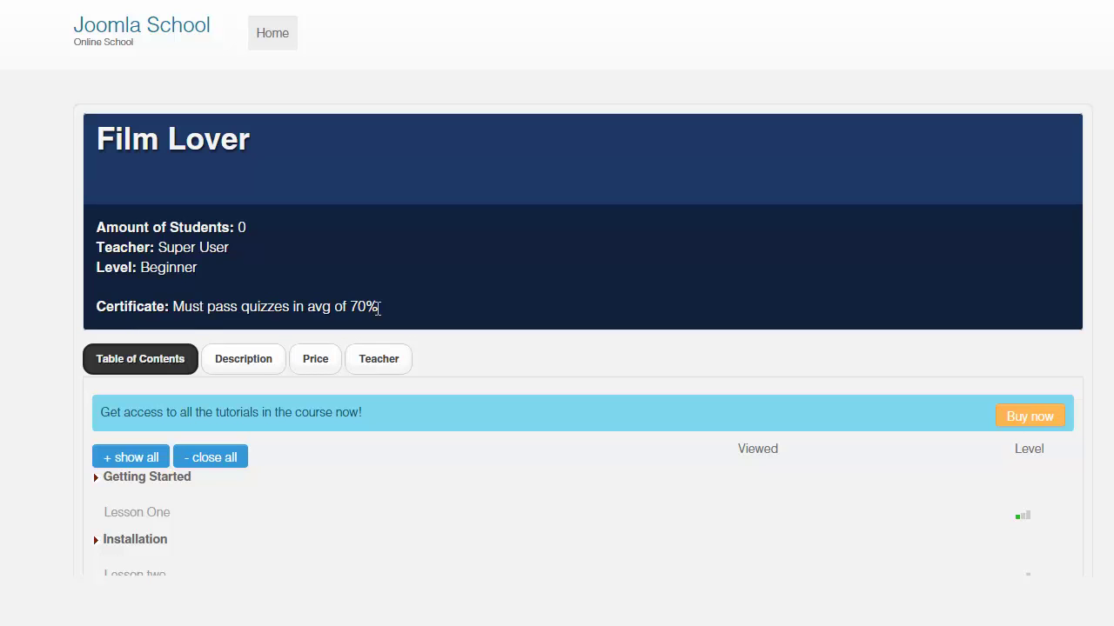
pyautogui.scroll(-1, 718, 29)
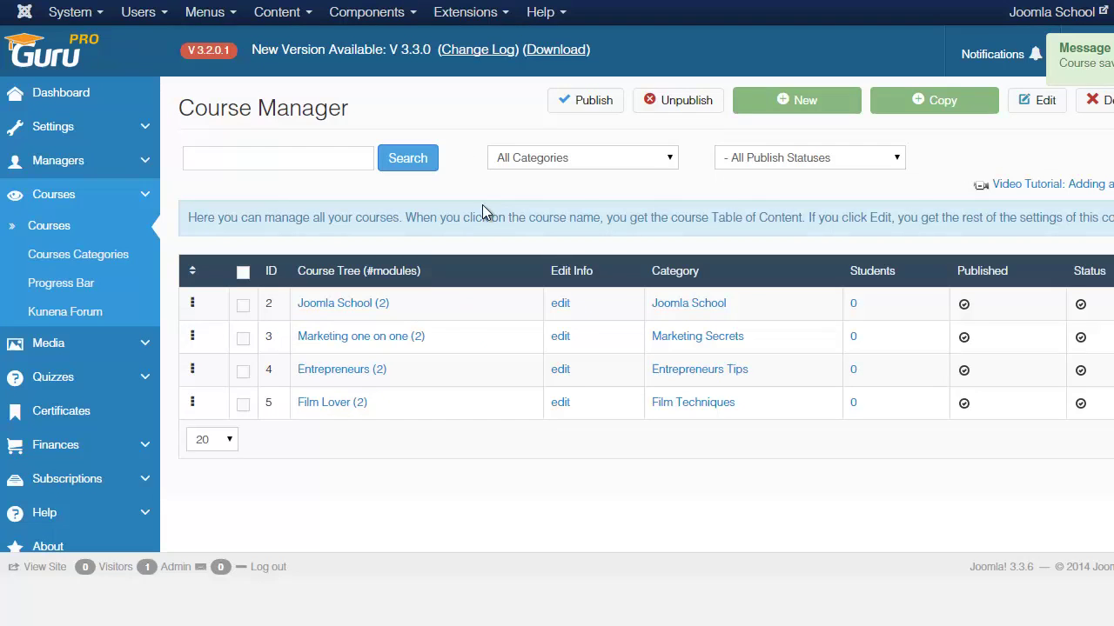
# - Edit Film Lover's settings and inspect the Certificate Term options, currently a 70% quiz average
pyautogui.click(328, 402)
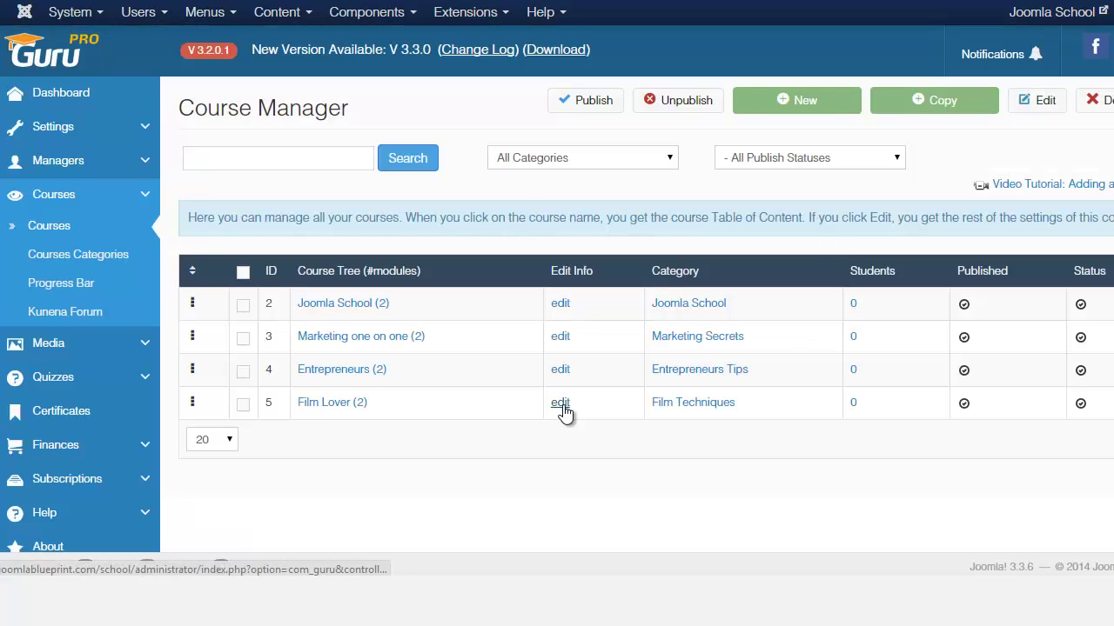
pyautogui.click(562, 413)
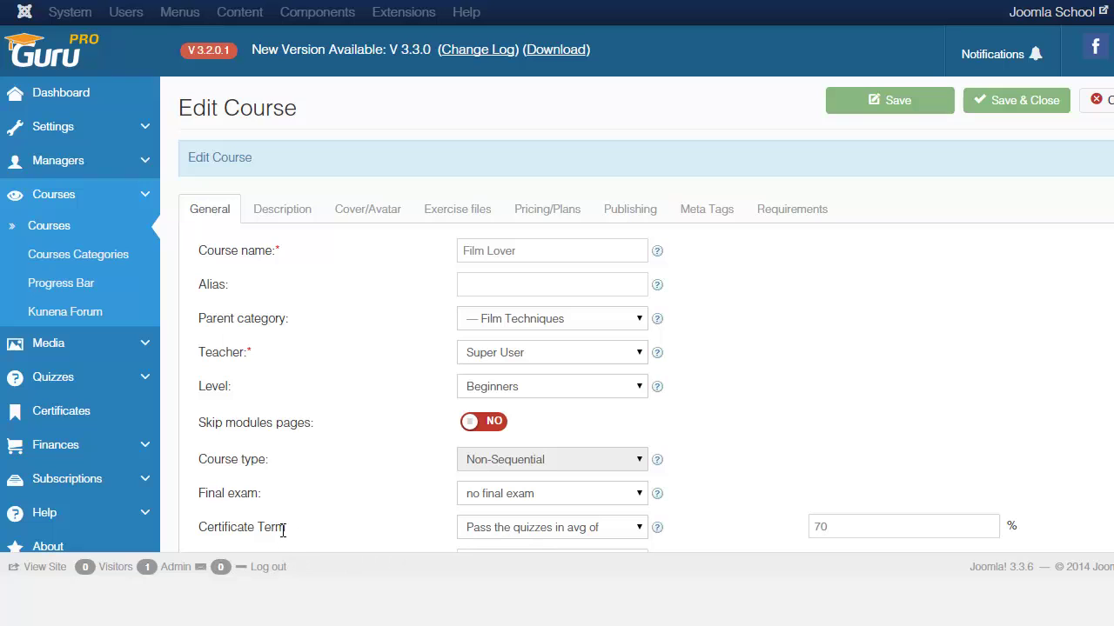
pyautogui.scroll(-1, 922, 469)
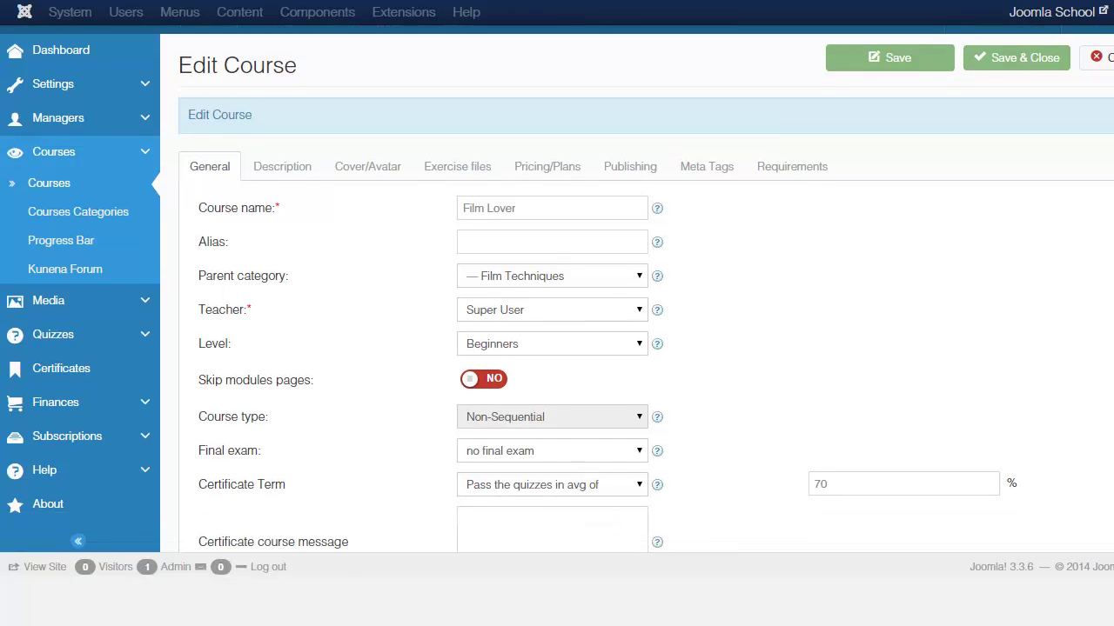
pyautogui.click(564, 463)
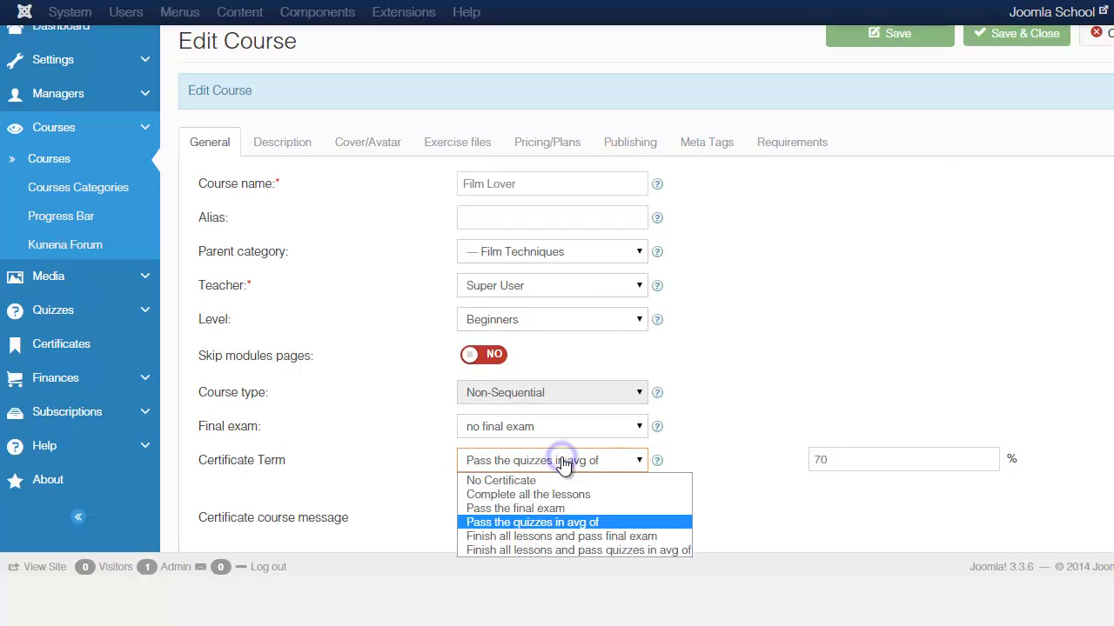